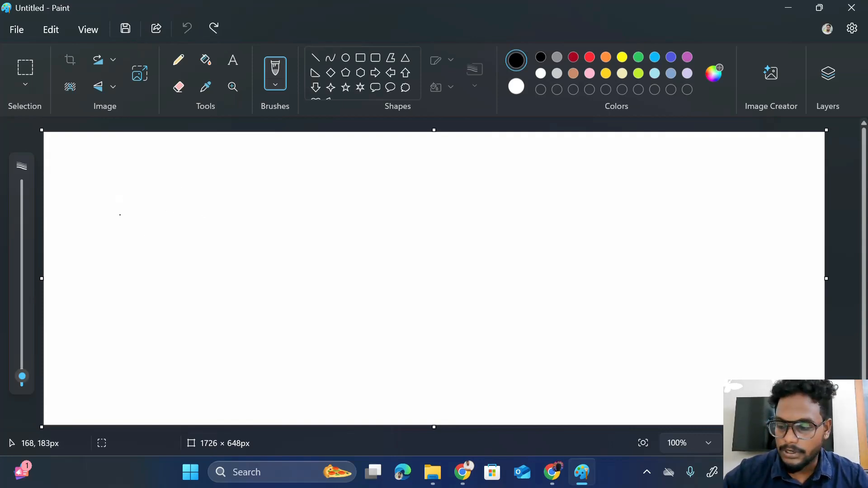
- Handwrite the heading 'Make Automation → 1000/Free | Scenario' in black brush
left_click_drag(140, 163, 141, 188)
mouse_move(161, 235)
left_mouse_down()
mouse_move(177, 219)
mouse_move(222, 214)
left_mouse_up()
mouse_move(263, 186)
left_mouse_down()
mouse_move(259, 205)
mouse_move(291, 183)
mouse_move(325, 195)
mouse_move(345, 183)
mouse_move(384, 190)
left_mouse_up()
left_click(359, 172)
left_click(340, 196)
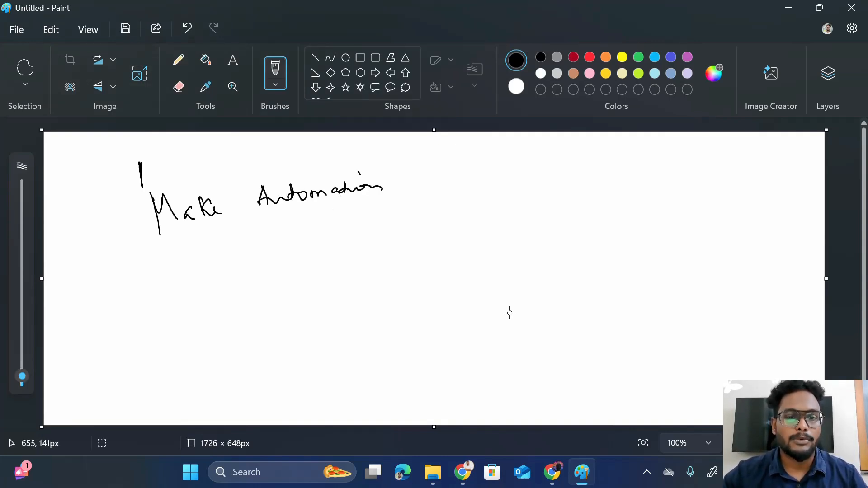
mouse_move(287, 236)
left_mouse_down()
mouse_move(317, 235)
mouse_move(316, 245)
left_mouse_up()
mouse_move(339, 217)
left_mouse_down()
mouse_move(344, 230)
mouse_move(396, 219)
left_mouse_up()
mouse_move(421, 193)
left_mouse_down()
mouse_move(410, 245)
mouse_move(429, 231)
left_mouse_up()
mouse_move(432, 218)
left_mouse_down()
mouse_move(459, 229)
mouse_move(498, 222)
left_mouse_up()
left_click(484, 205)
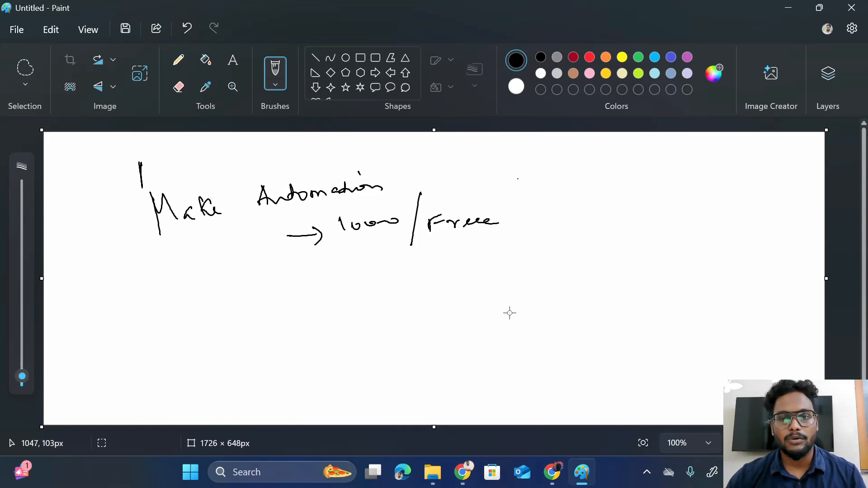
left_click_drag(527, 159, 528, 254)
left_click_drag(566, 206, 555, 225)
left_click_drag(574, 215, 638, 214)
left_click(612, 214)
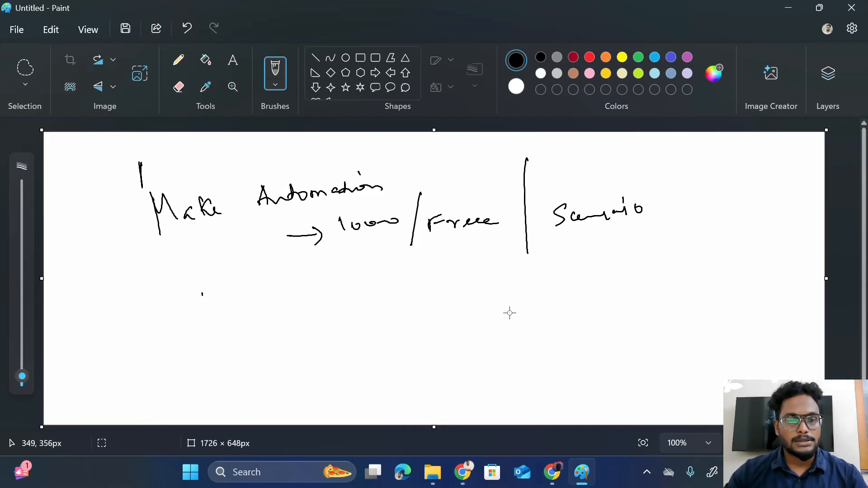
- Handwrite the first list item '1.) Facebook Chatbot' below the heading
left_click_drag(202, 294, 203, 313)
left_click(209, 308)
left_click_drag(210, 283, 218, 316)
mouse_move(237, 295)
left_mouse_down()
mouse_move(236, 311)
mouse_move(243, 291)
left_mouse_up()
mouse_move(245, 307)
left_mouse_down()
mouse_move(277, 299)
mouse_move(281, 286)
mouse_move(284, 302)
mouse_move(294, 301)
left_mouse_up()
mouse_move(309, 287)
left_mouse_down()
mouse_move(309, 301)
mouse_move(339, 295)
left_mouse_up()
mouse_move(347, 278)
left_mouse_down()
mouse_move(351, 296)
mouse_move(376, 281)
left_mouse_up()
mouse_move(375, 292)
left_mouse_down()
mouse_move(383, 276)
mouse_move(392, 289)
mouse_move(398, 283)
left_mouse_up()
left_click_drag(402, 271, 402, 284)
left_click(402, 287)
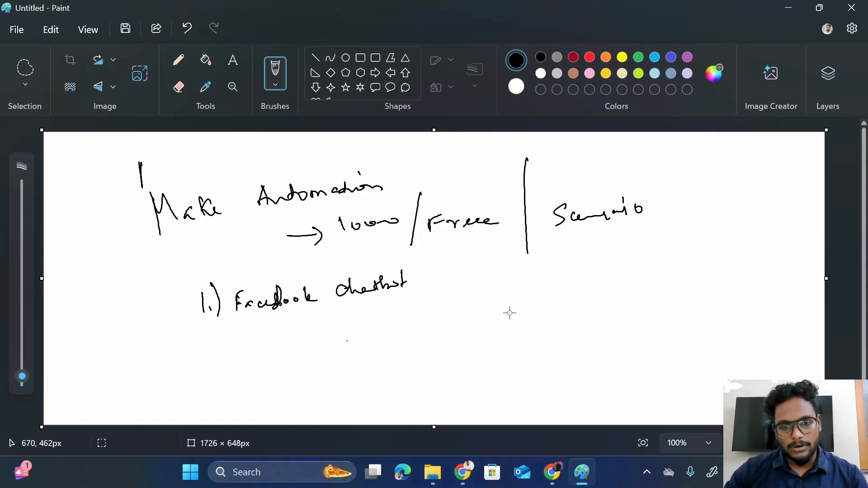
- Sketch 'Watch message' with arrows pointing into a circled 'AI'
mouse_move(320, 339)
left_mouse_down()
mouse_move(335, 349)
mouse_move(376, 337)
mouse_move(390, 362)
mouse_move(411, 350)
mouse_move(418, 374)
mouse_move(491, 324)
mouse_move(492, 335)
left_mouse_up()
left_click(449, 333)
left_click(528, 311)
mouse_move(485, 315)
left_mouse_down()
mouse_move(518, 328)
mouse_move(522, 320)
left_mouse_up()
left_click_drag(523, 311, 528, 323)
mouse_move(532, 309)
left_mouse_down()
mouse_move(534, 323)
mouse_move(533, 306)
left_mouse_up()
left_click_drag(529, 324, 554, 292)
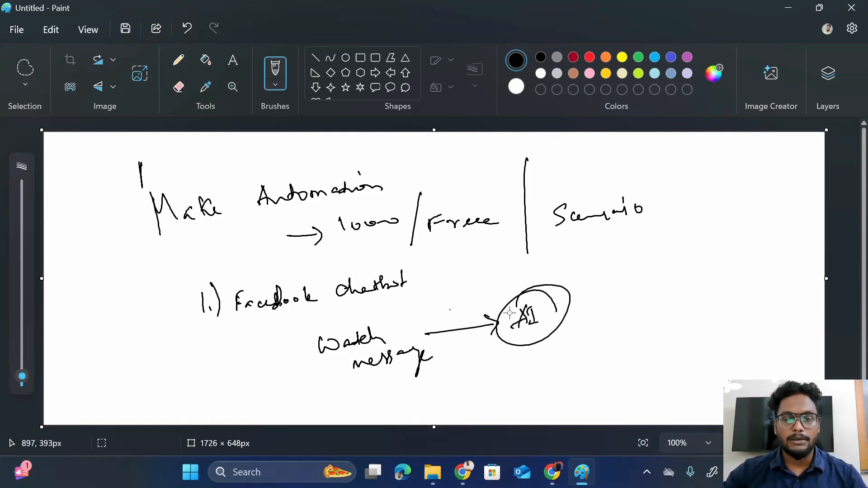
mouse_move(434, 315)
left_mouse_down()
mouse_move(500, 298)
mouse_move(462, 307)
left_mouse_up()
left_click(486, 311)
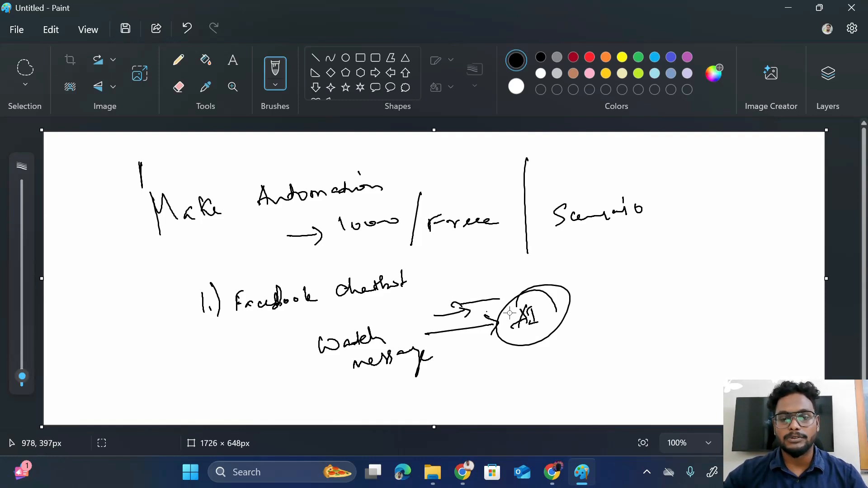
- Draw arrows out of the AI circle to 'Send message' and a lower 'message' branch
left_click_drag(565, 308, 619, 290)
mouse_move(605, 284)
left_mouse_down()
mouse_move(615, 287)
mouse_move(612, 299)
left_mouse_up()
mouse_move(642, 270)
left_mouse_down()
mouse_move(641, 281)
mouse_move(672, 262)
mouse_move(673, 286)
left_mouse_up()
mouse_move(662, 307)
left_mouse_down()
mouse_move(710, 287)
mouse_move(747, 293)
mouse_move(765, 286)
left_mouse_up()
mouse_move(541, 334)
left_mouse_down()
mouse_move(572, 371)
mouse_move(614, 350)
mouse_move(641, 362)
mouse_move(656, 343)
left_mouse_up()
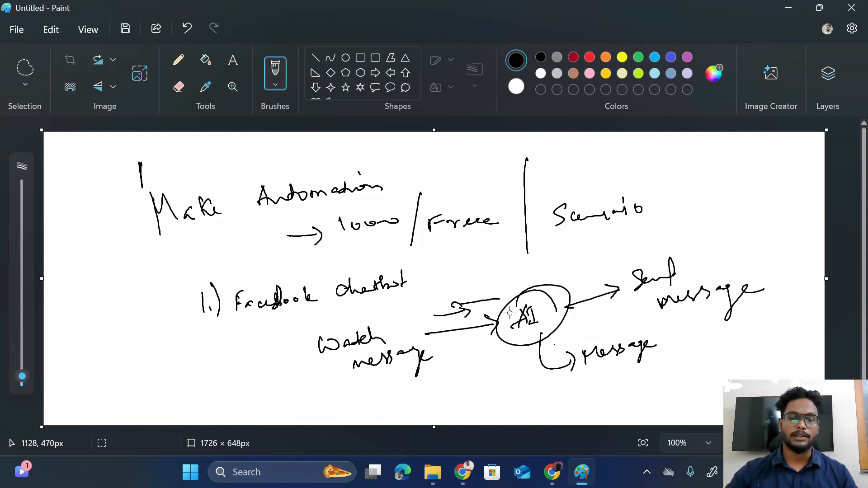
mouse_move(494, 393)
left_mouse_down()
mouse_move(510, 395)
mouse_move(507, 403)
mouse_move(568, 386)
mouse_move(646, 376)
mouse_move(654, 384)
left_mouse_up()
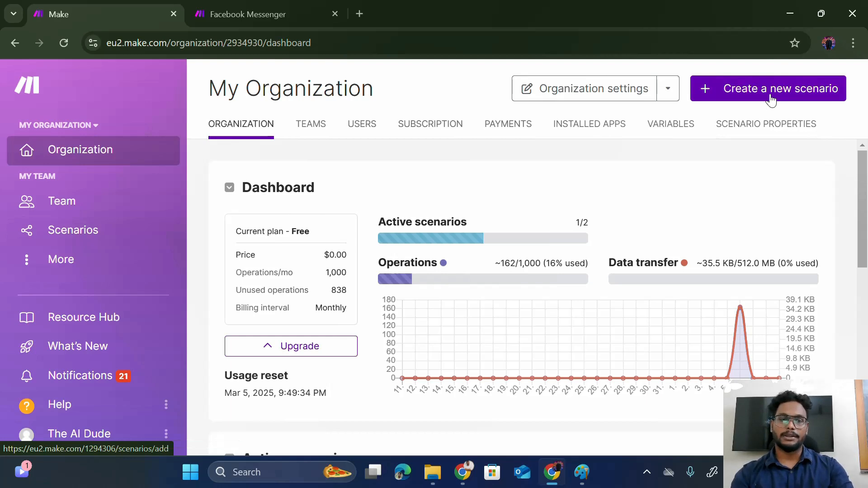
- Create a new scenario and add Facebook Messenger Watch Messages as its trigger, searching 'messe'
left_click(771, 99)
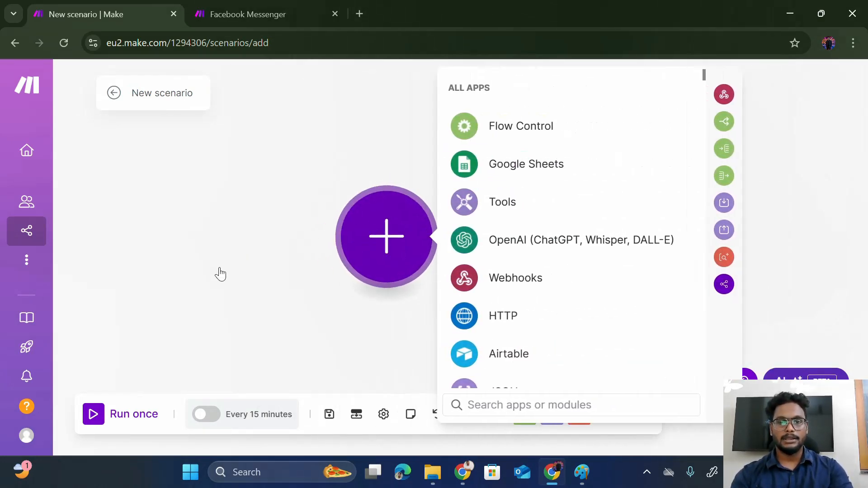
type("messe")
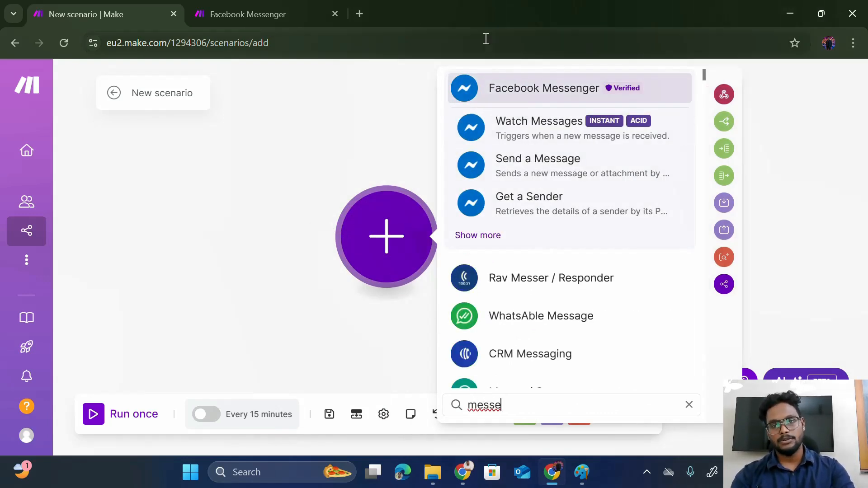
left_click(534, 131)
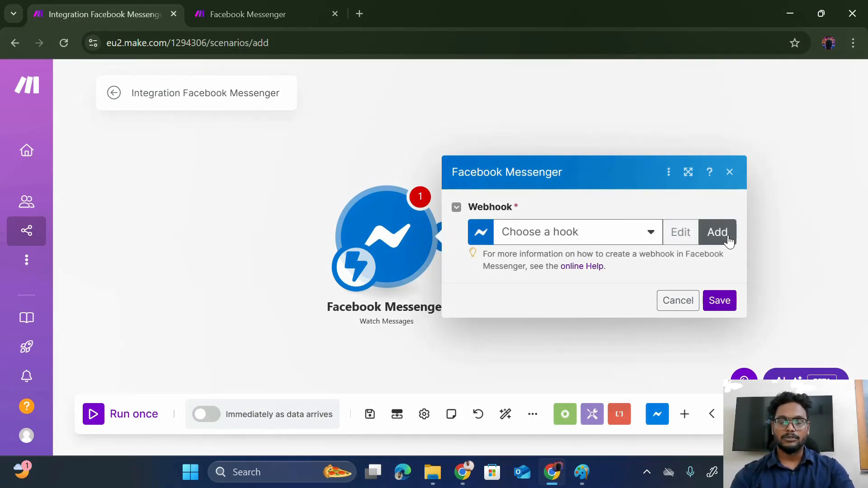
- Add and save a webhook named 'AI dude tutorial' with a verify token
left_click(719, 233)
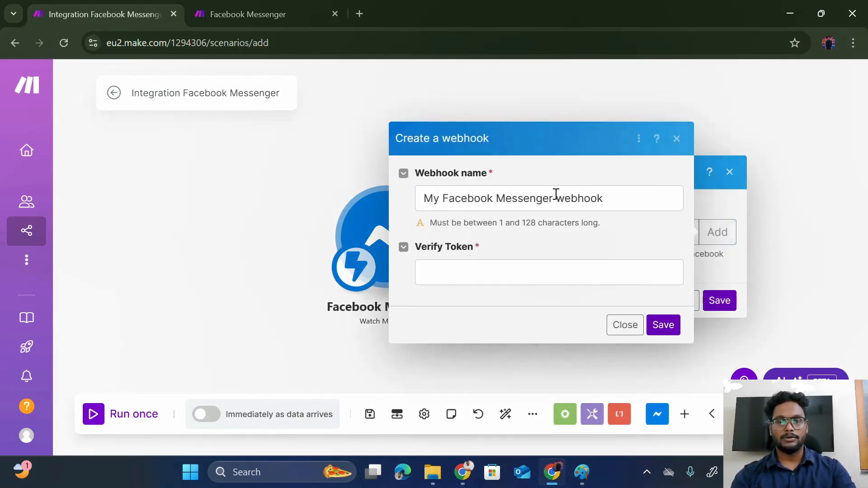
left_click_drag(619, 196, 401, 195)
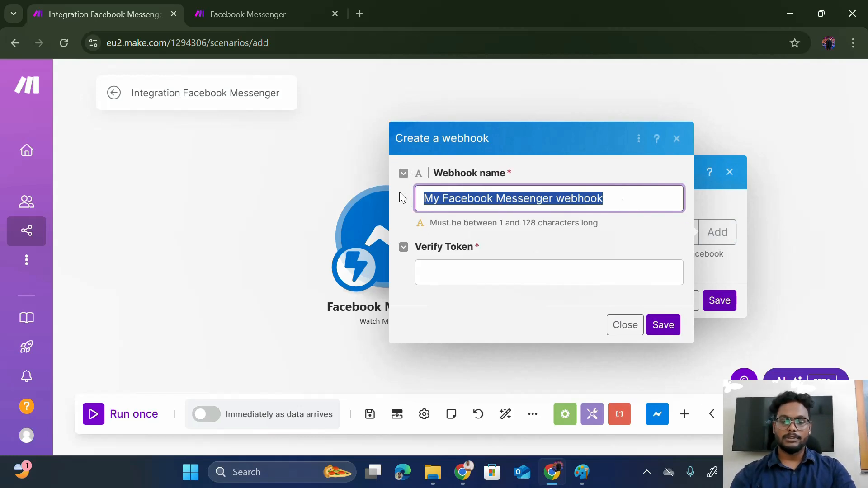
key("BackSpace")
type("AI dude")
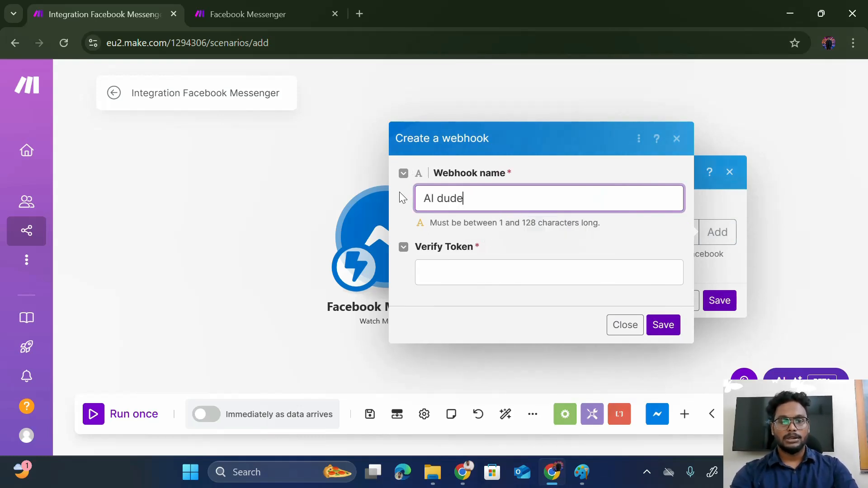
type(" tutorial")
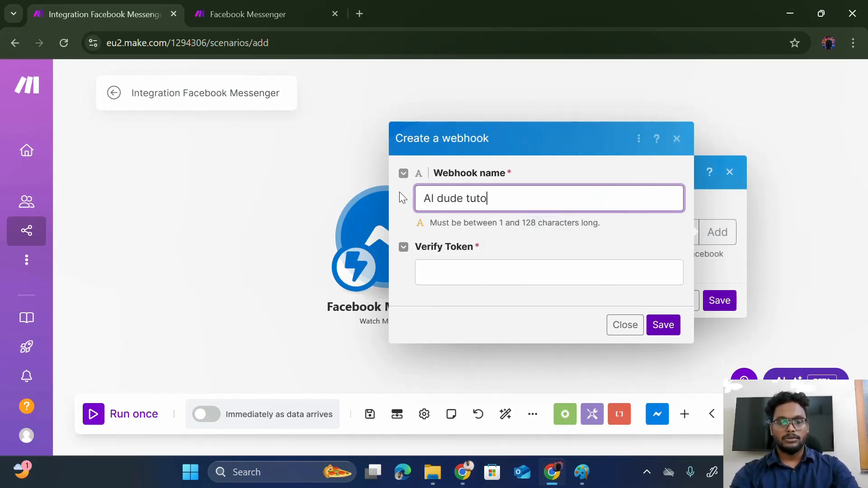
left_click(468, 277)
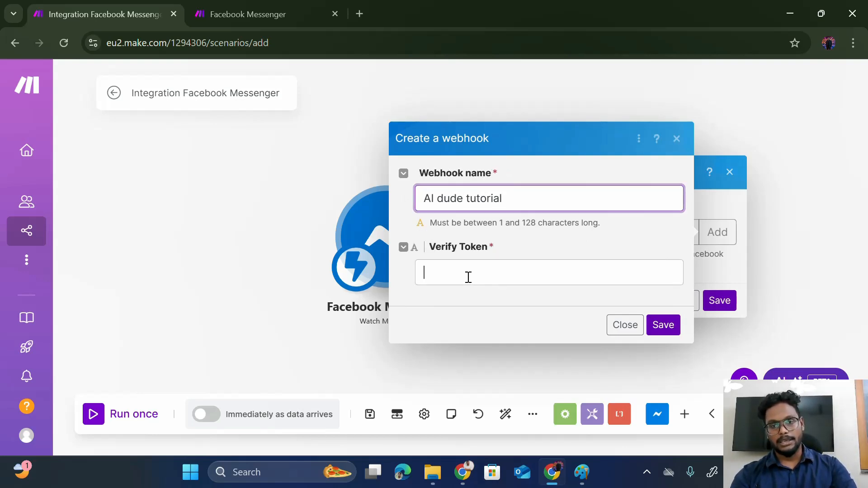
type("Mano")
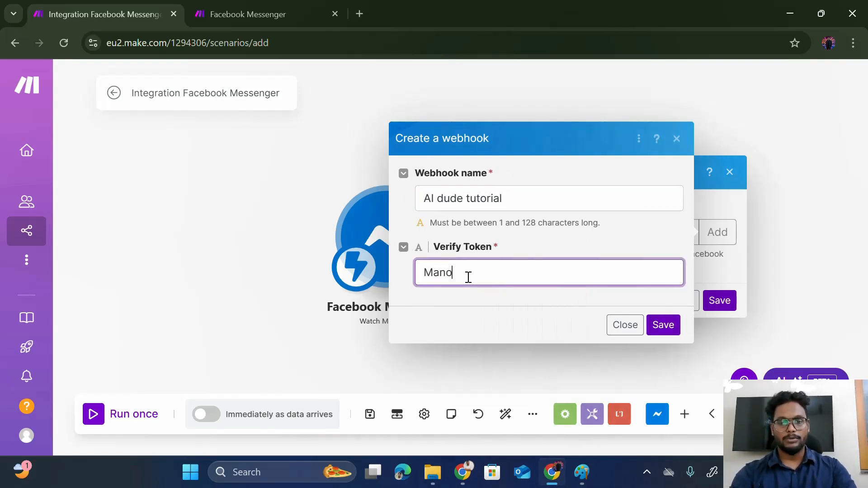
key("BackSpace")
key("BackSpace")
key("BackSpace")
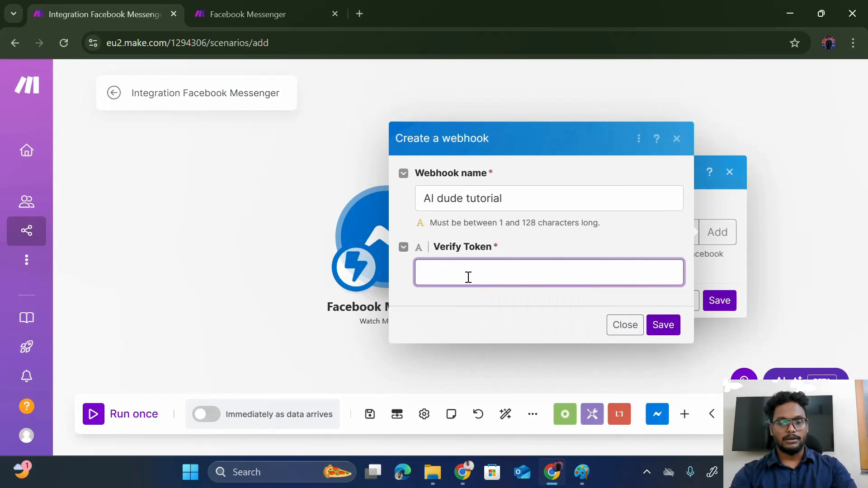
type("Dude")
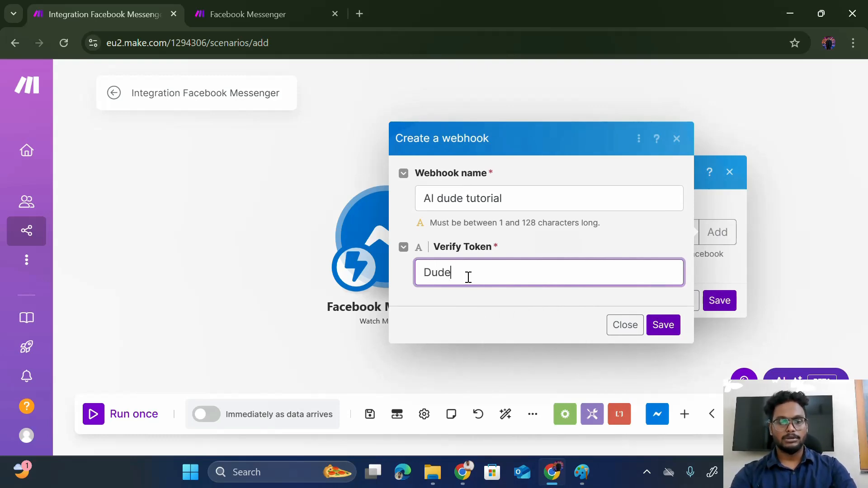
type("@123")
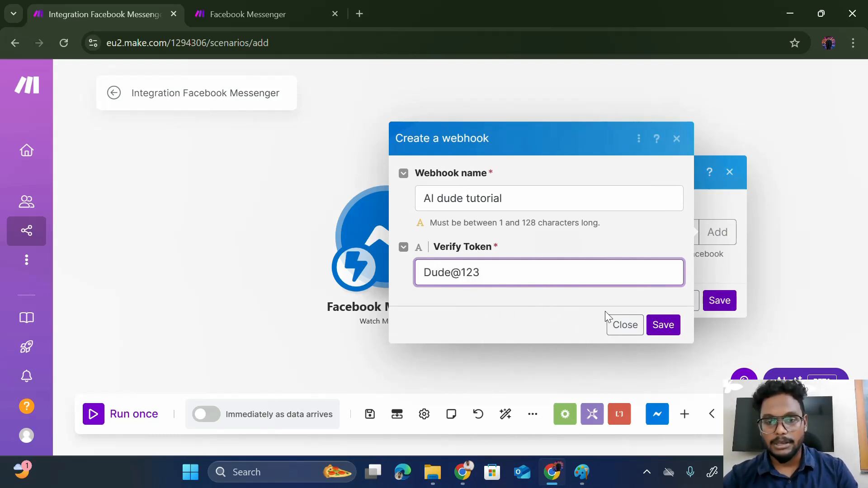
left_click(661, 333)
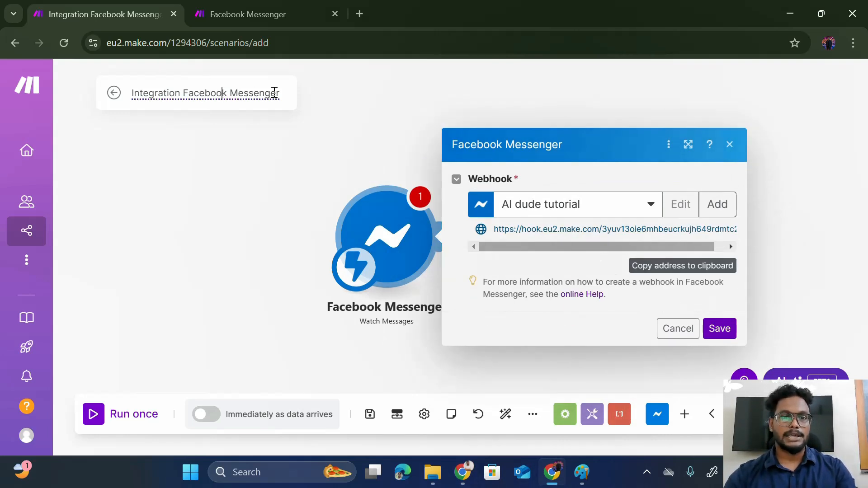
- Rename the scenario to 'AI Dude Tutorial'
left_click_drag(274, 93, 215, 91)
key("BackSpace")
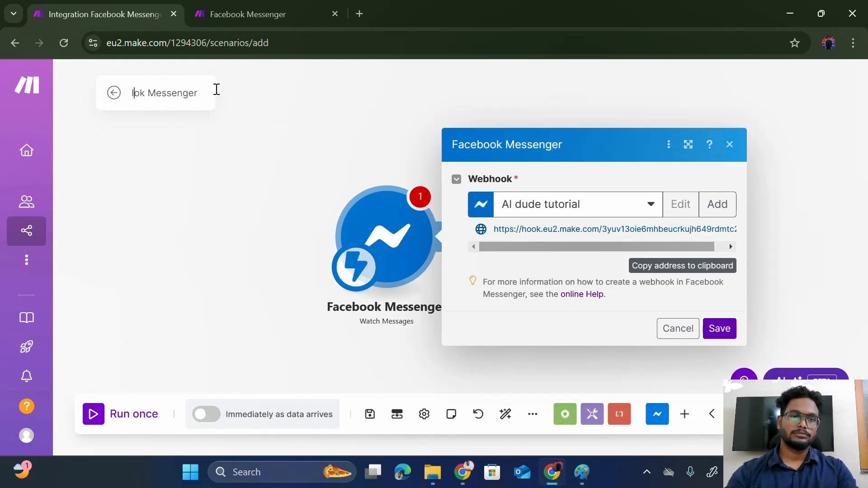
key("Right")
key("Right")
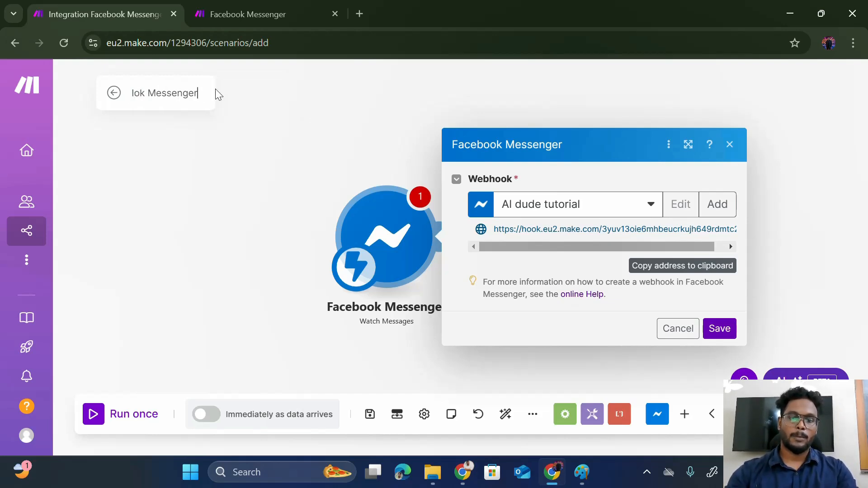
key("BackSpace")
key("BackSpace")
key("BackSpace")
key("BackSpace")
key("BackSpace")
key("BackSpace")
key("BackSpace")
key("BackSpace")
key("BackSpace")
key("BackSpace")
key("BackSpace")
key("BackSpace")
key("BackSpace")
type("AI")
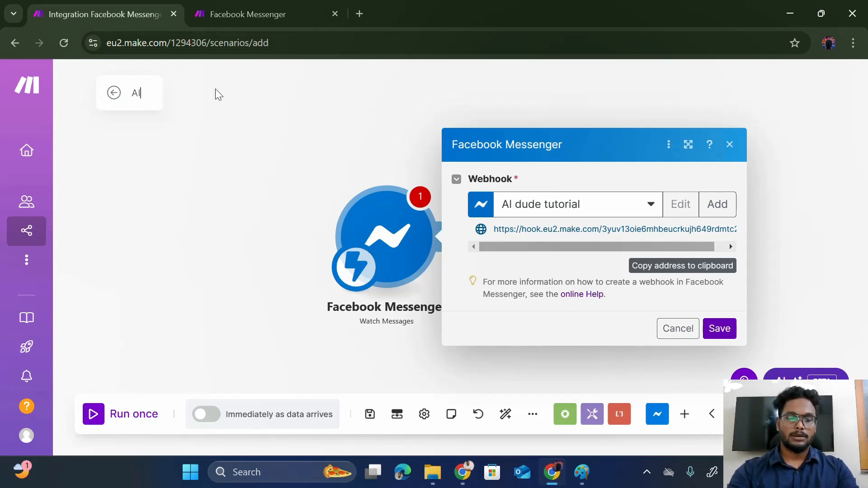
type(" Dude")
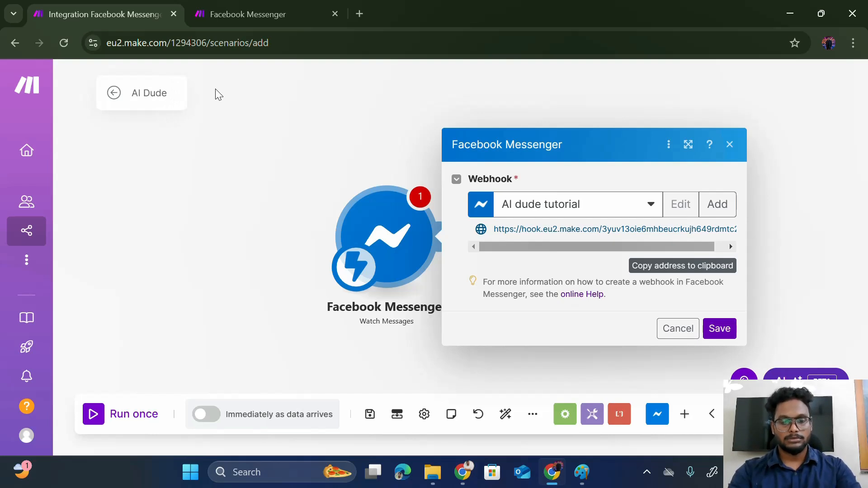
type(" Tutori")
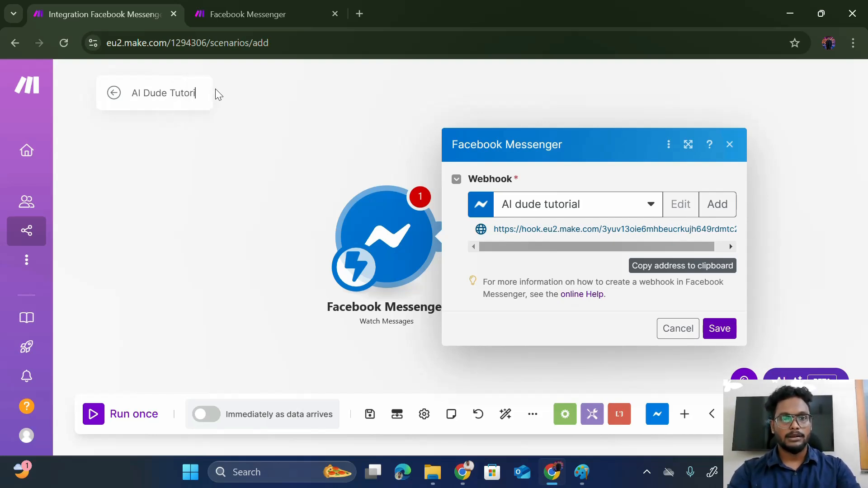
type("al")
left_click(229, 104)
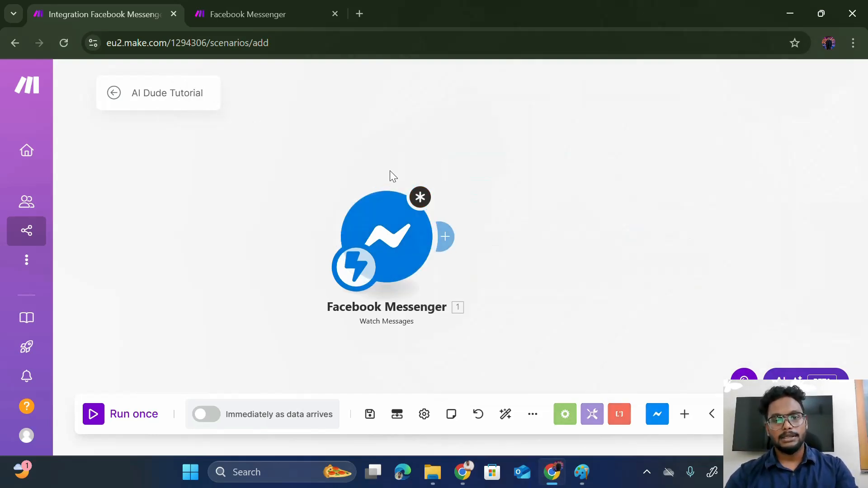
- Copy the Watch Messages webhook address and switch to the Meta for Developers apps page
left_click(414, 226)
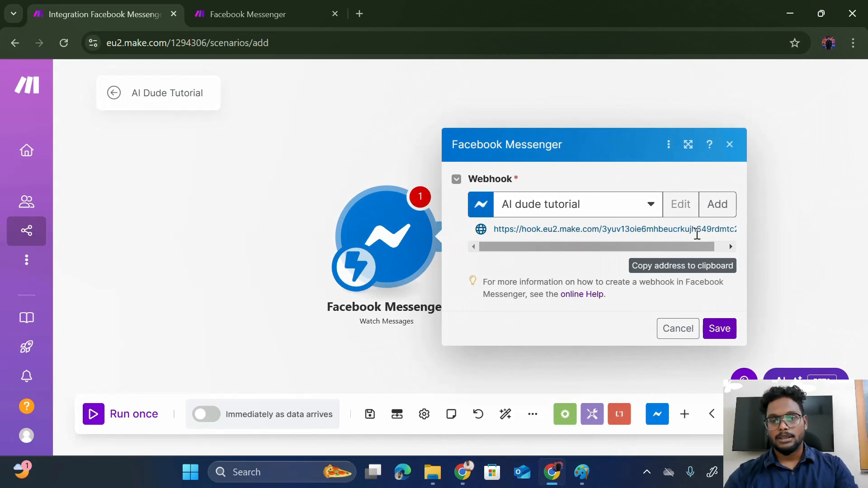
left_click(686, 267)
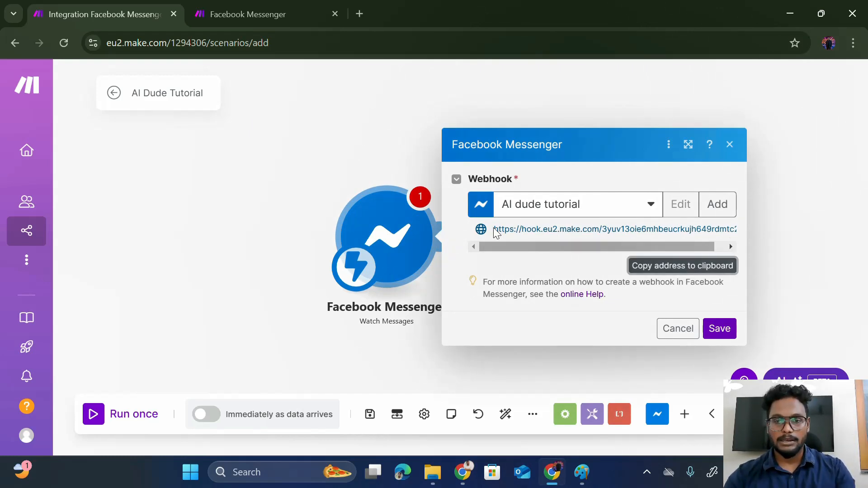
left_click_drag(496, 233, 739, 231)
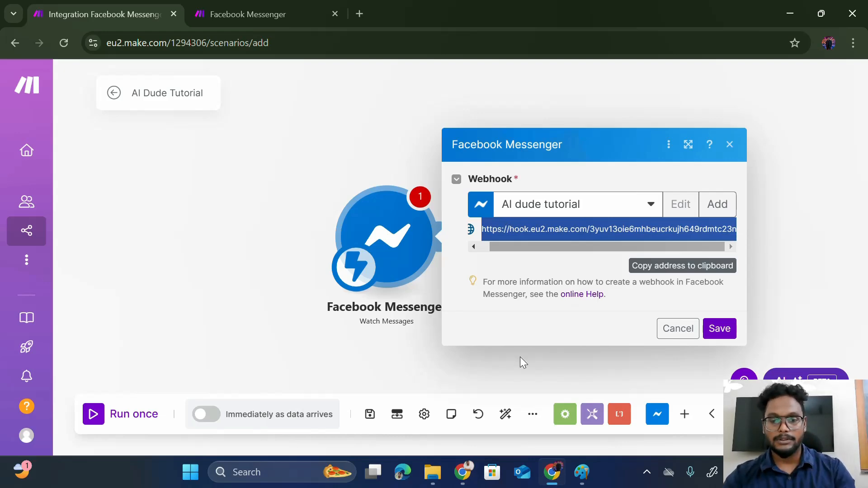
left_click(470, 473)
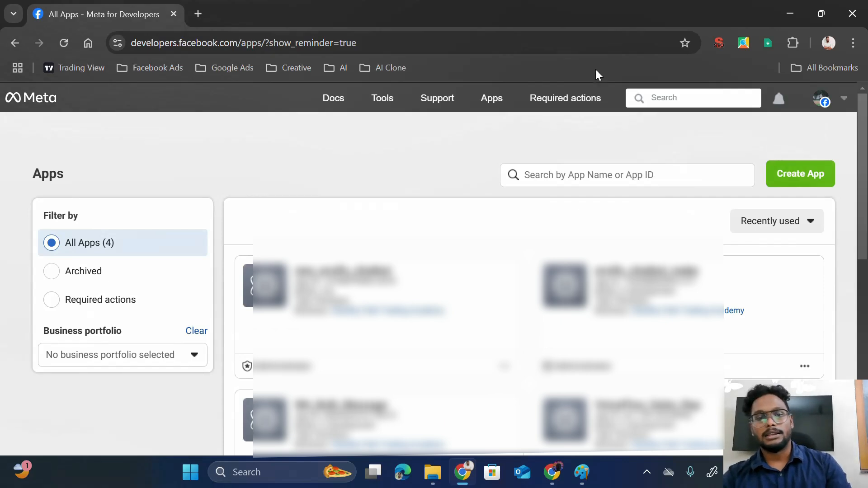
- Start creating a new Meta app named 'AI dude tutorial'
left_click_drag(145, 45, 165, 40)
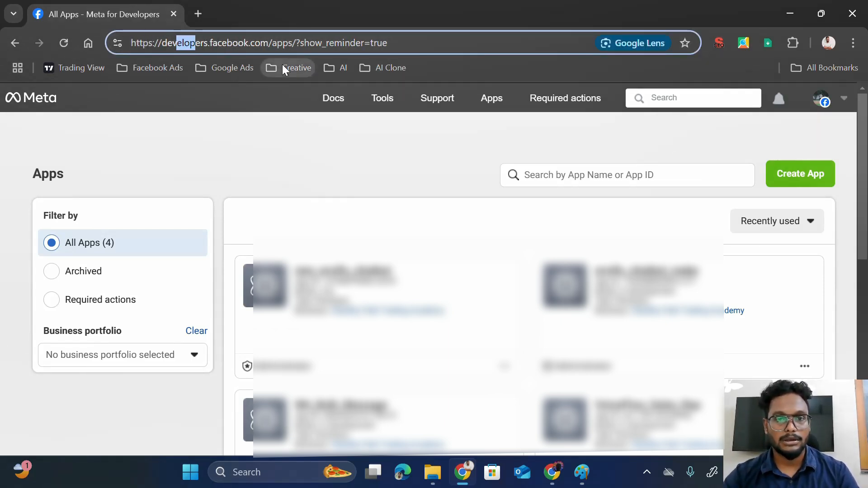
left_click(816, 176)
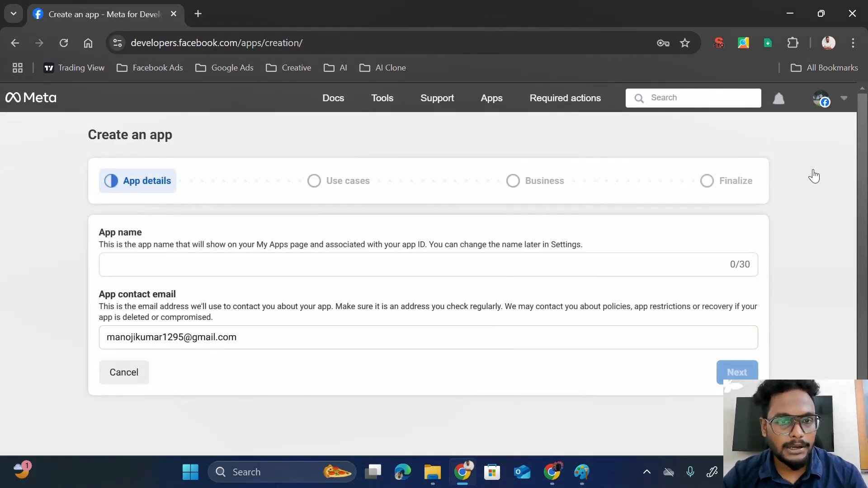
left_click(382, 266)
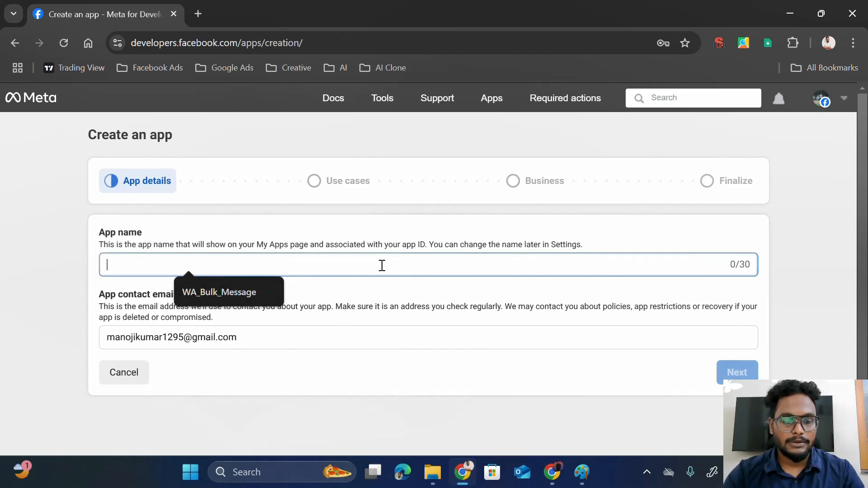
type("AI dude ")
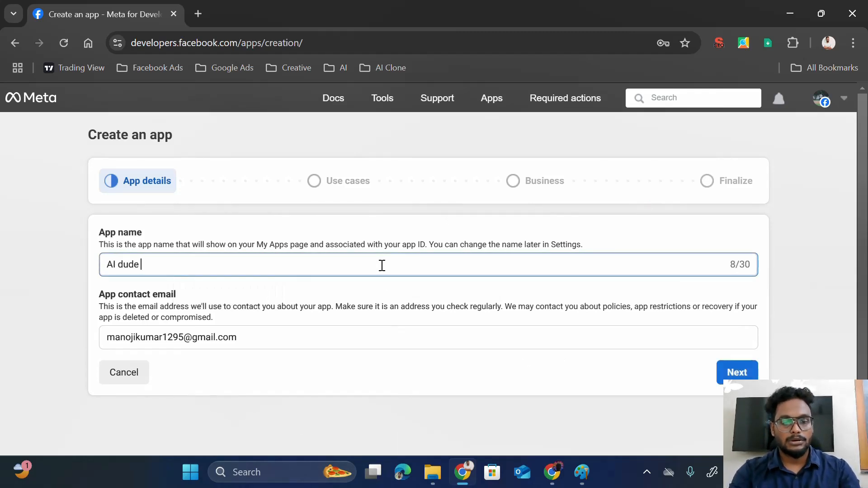
type("tut")
key("BackSpace")
type("ut")
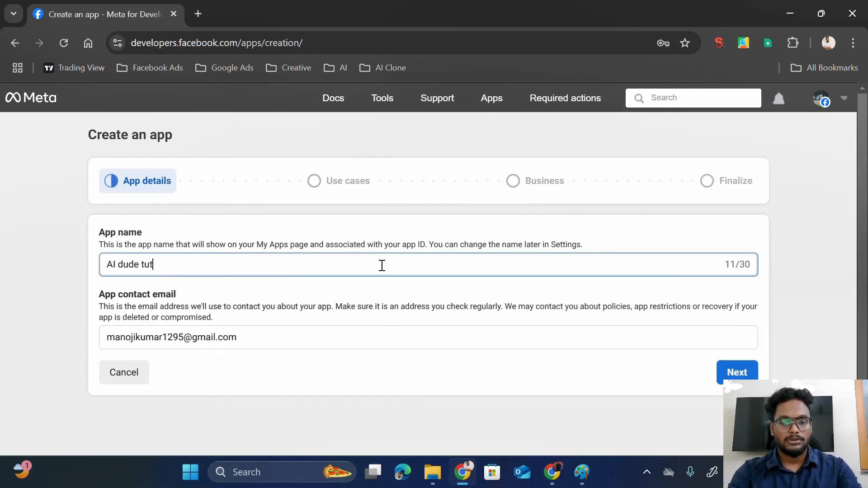
type("orial")
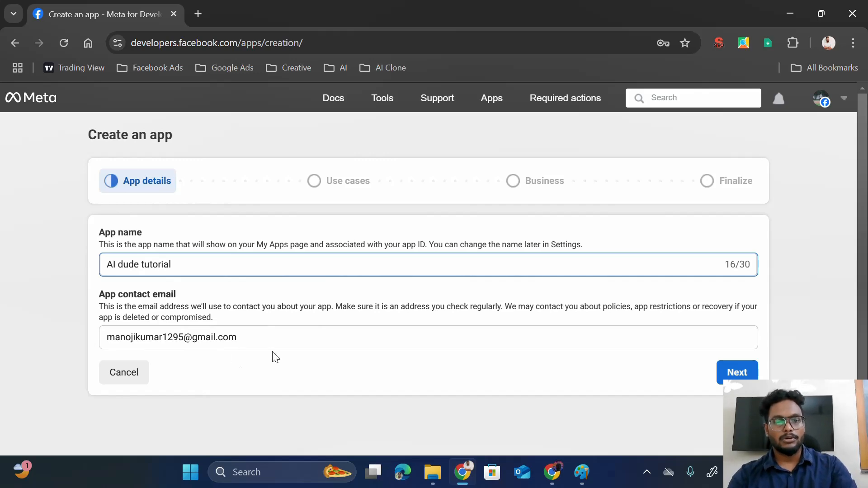
- Choose the Other use case and the Business app type for the new app
left_click(731, 378)
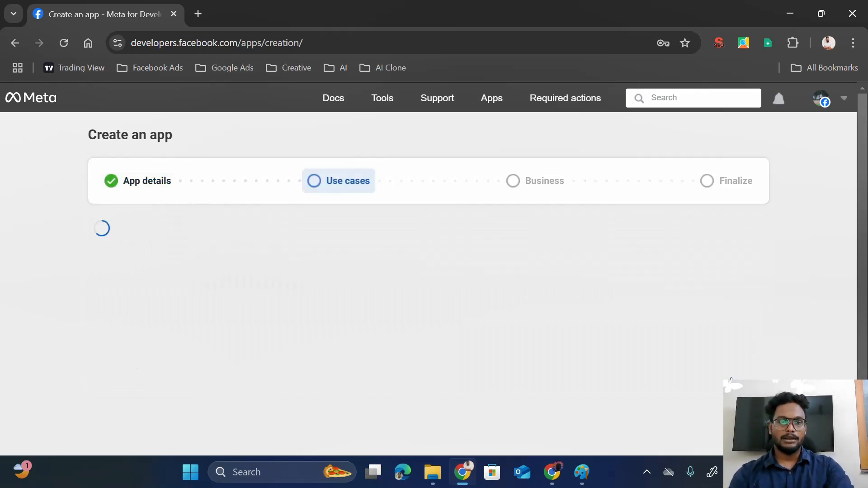
scroll(356, 327, "down", 2)
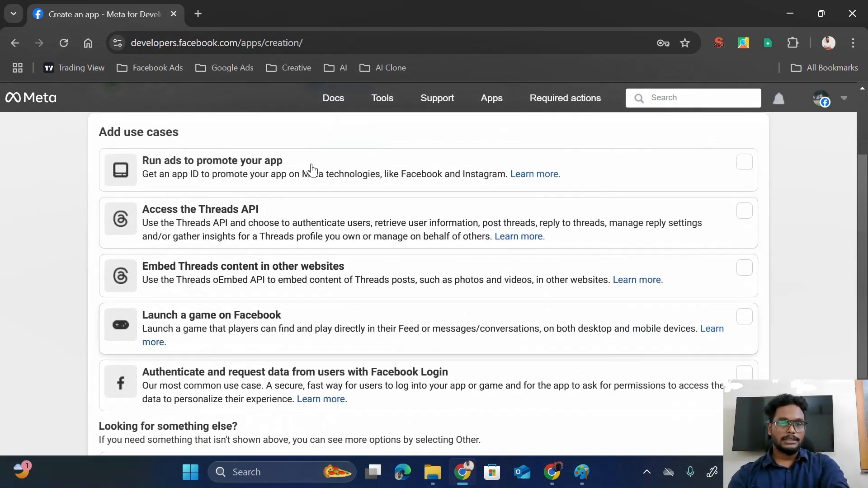
scroll(294, 290, "down", 3)
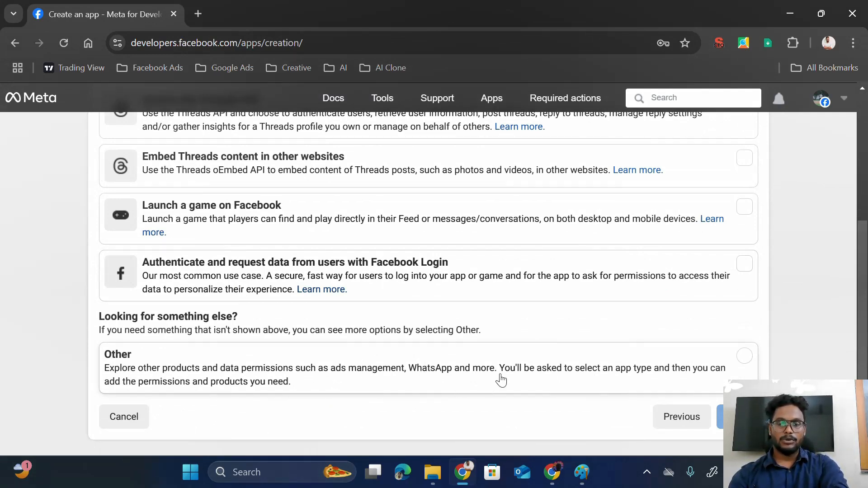
left_click(426, 384)
left_click(738, 417)
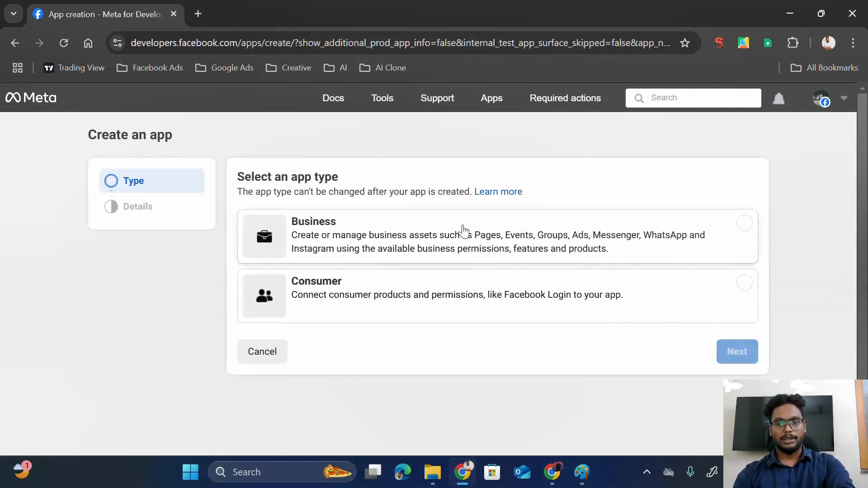
left_click(474, 247)
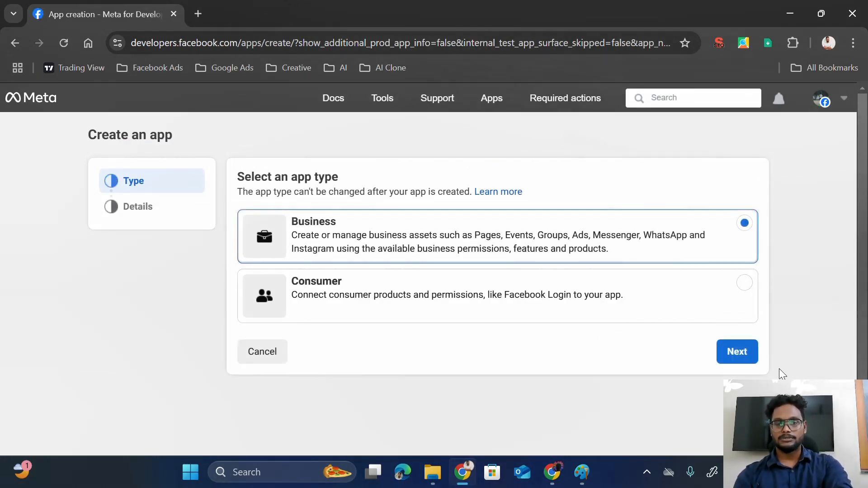
left_click(742, 358)
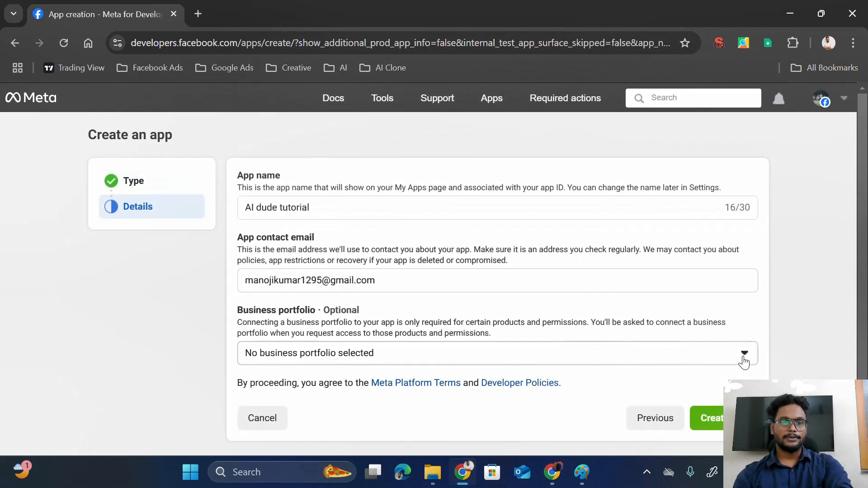
- Link the Wealthy Path Trading Academy portfolio, create the app, and confirm with the account password
scroll(479, 280, "down", 1)
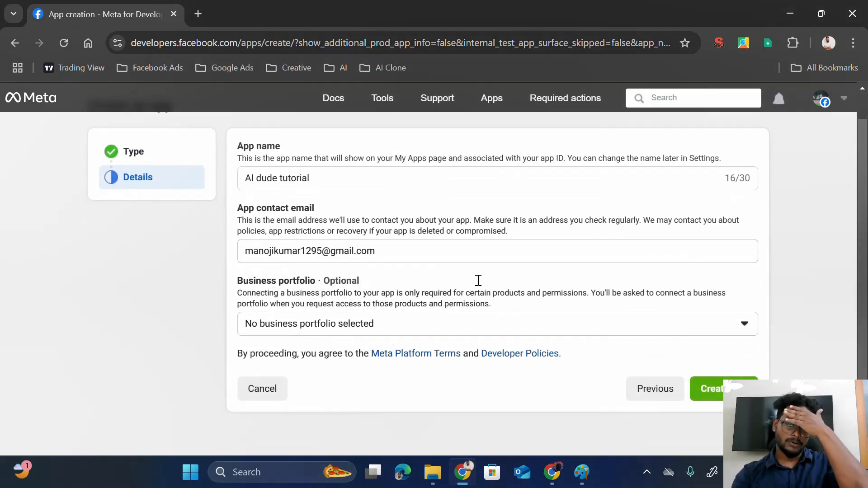
left_click(557, 324)
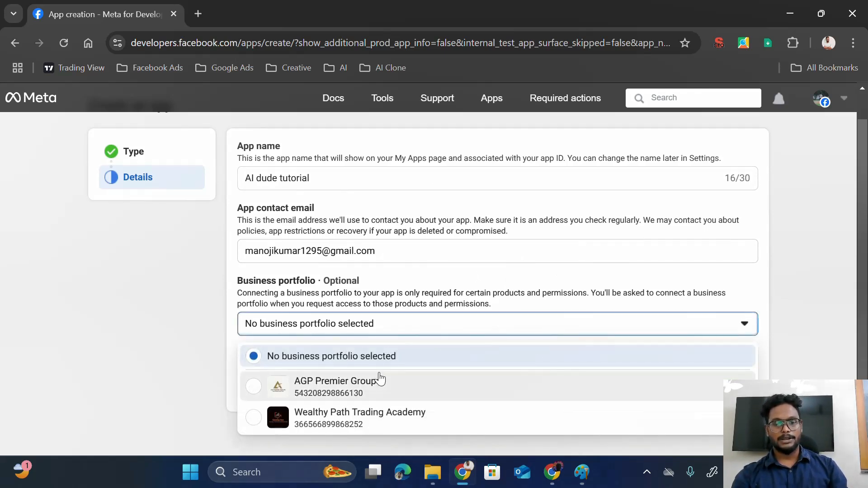
left_click(363, 415)
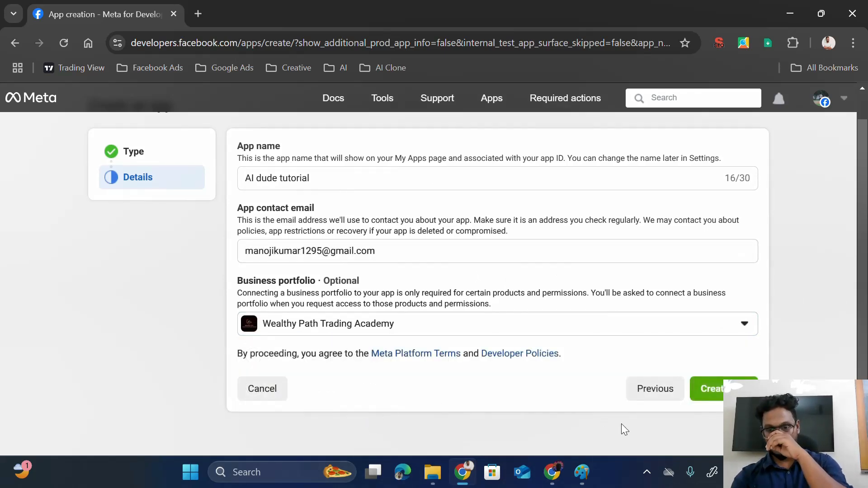
left_click(710, 389)
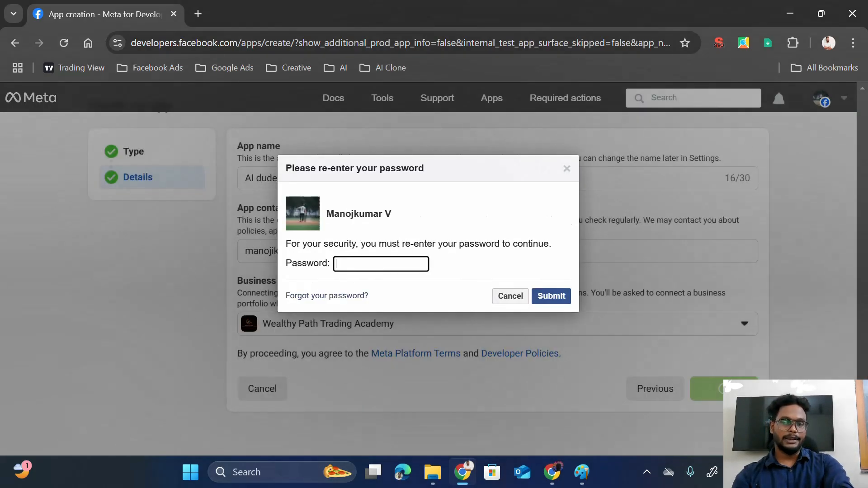
type("•••")
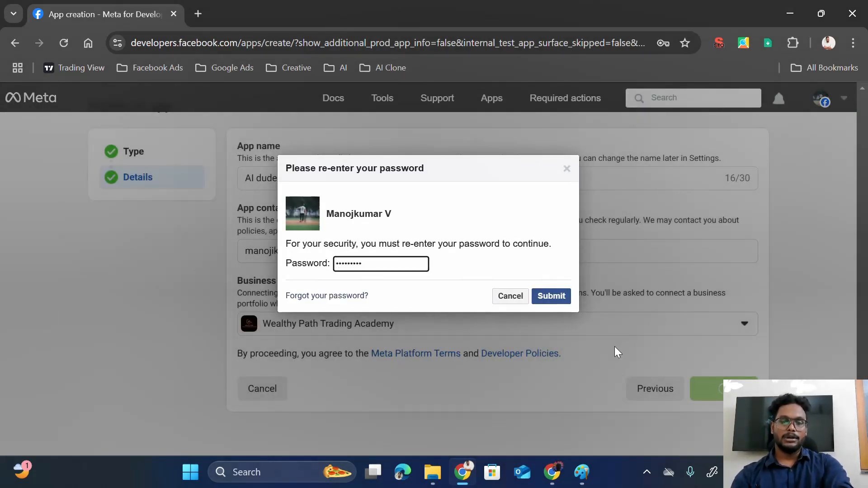
left_click(551, 297)
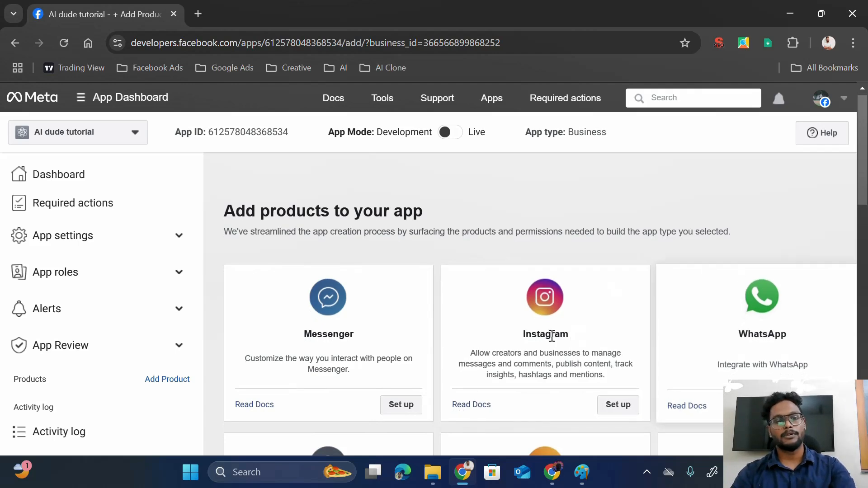
- Paste the Make webhook URL into the Messenger webhook Callback URL field
scroll(433, 327, "down", 3)
scroll(433, 326, "up", 3)
scroll(433, 326, "down", 1)
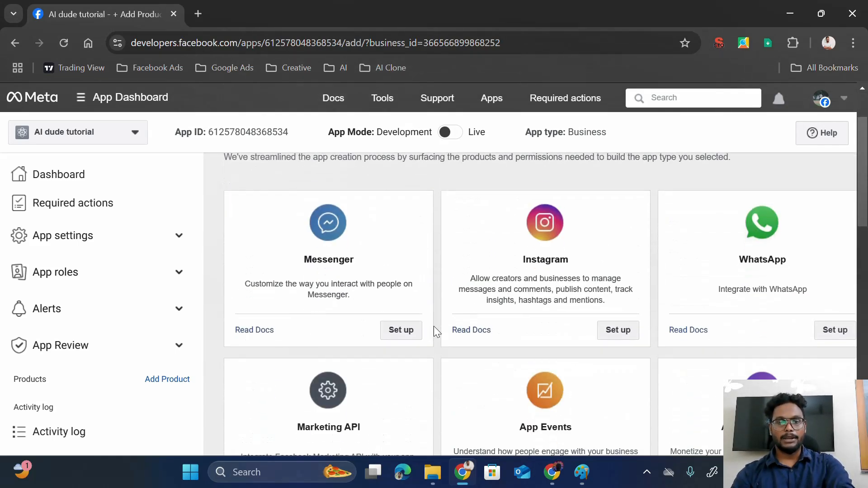
scroll(360, 285, "down", 10)
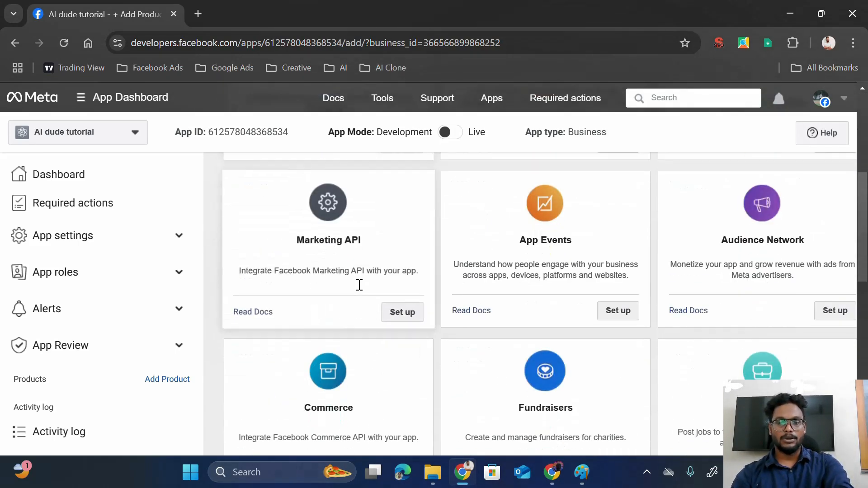
scroll(359, 285, "down", 2)
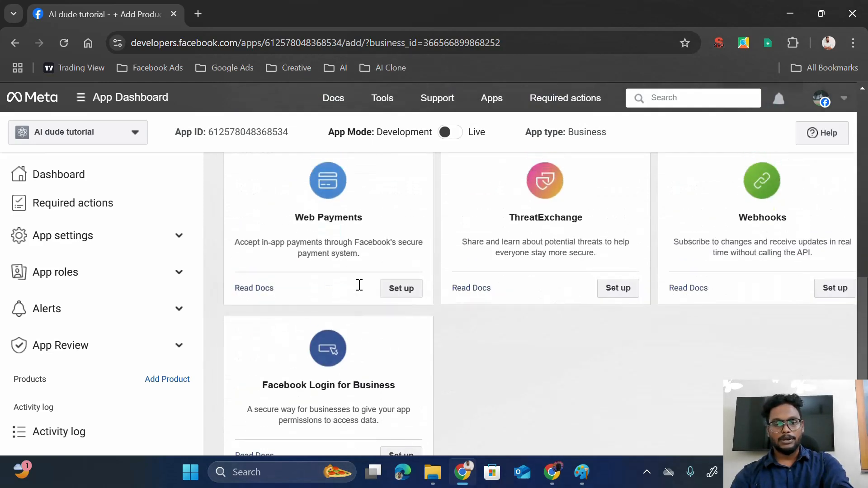
scroll(359, 285, "up", 12)
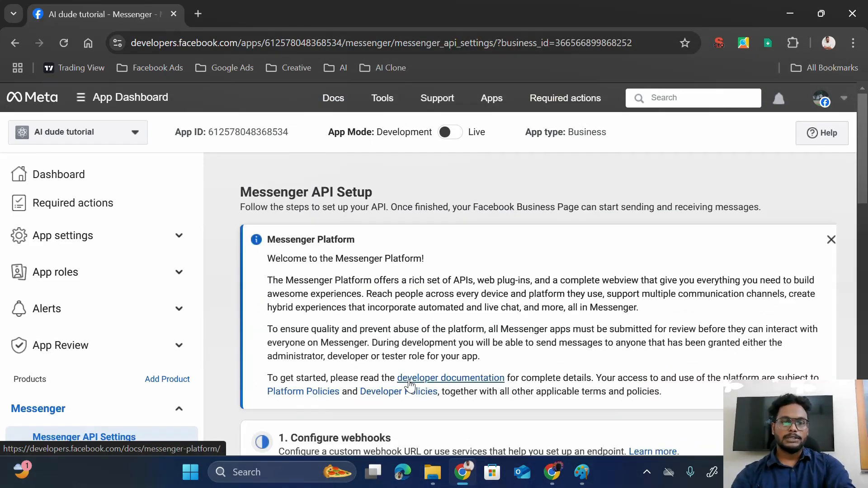
scroll(410, 385, "down", 3)
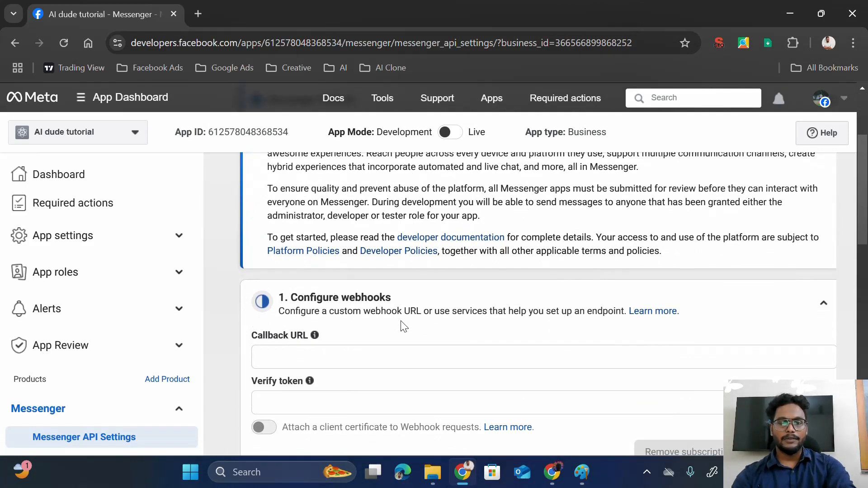
scroll(388, 313, "down", 1)
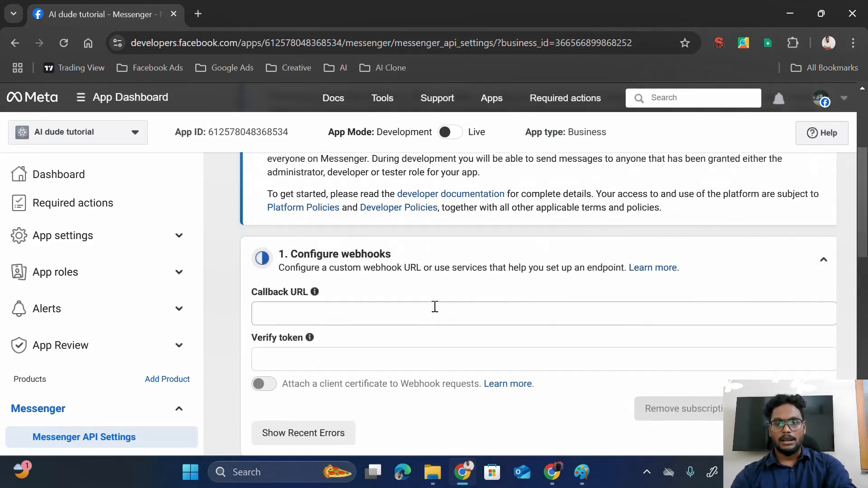
scroll(435, 308, "down", 1)
left_click(397, 276)
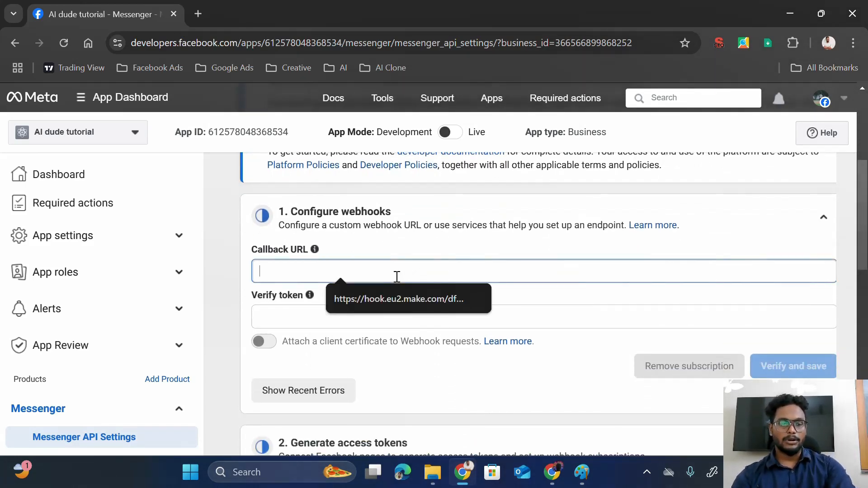
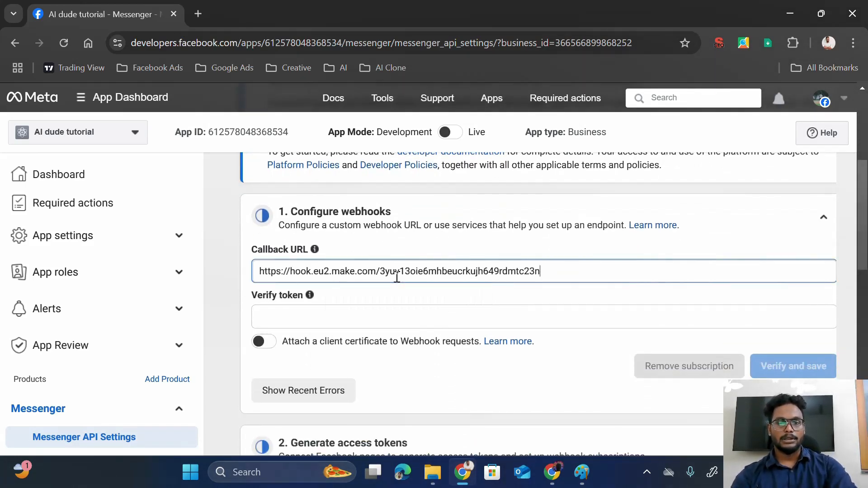
- Enter a verify token and verify and save the Messenger webhook
left_click(369, 317)
type("Dude@123")
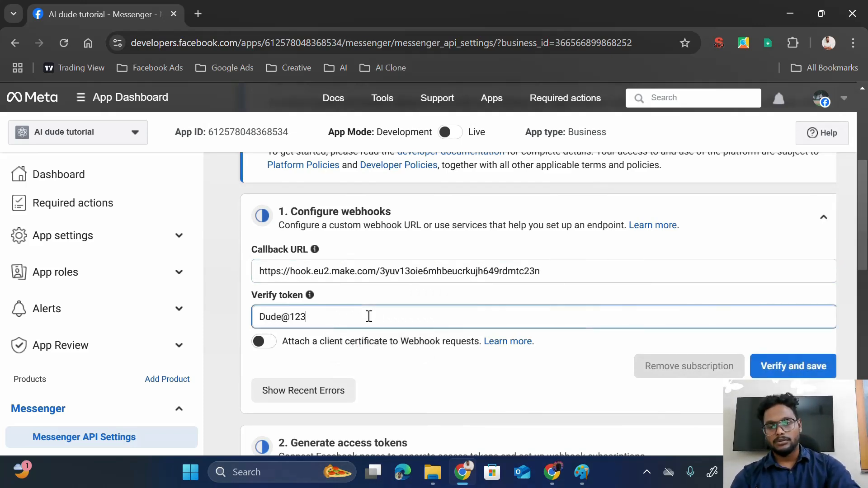
left_click(769, 370)
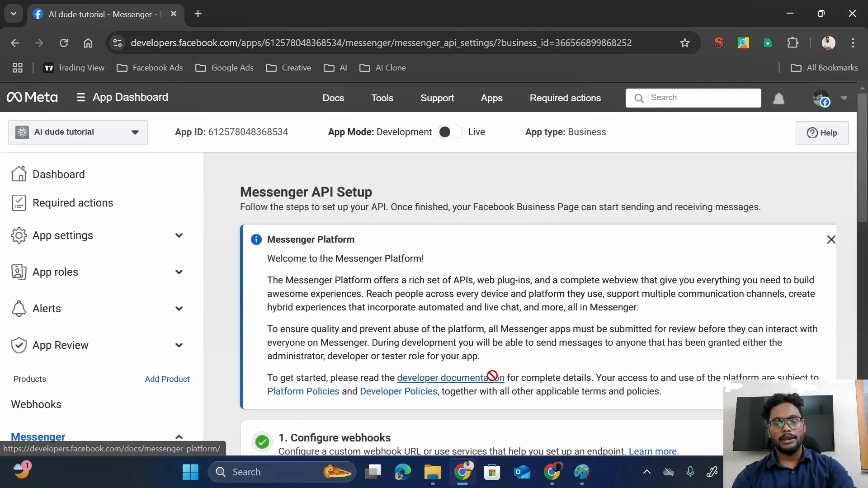
scroll(492, 376, "down", 3)
scroll(492, 376, "down", 5)
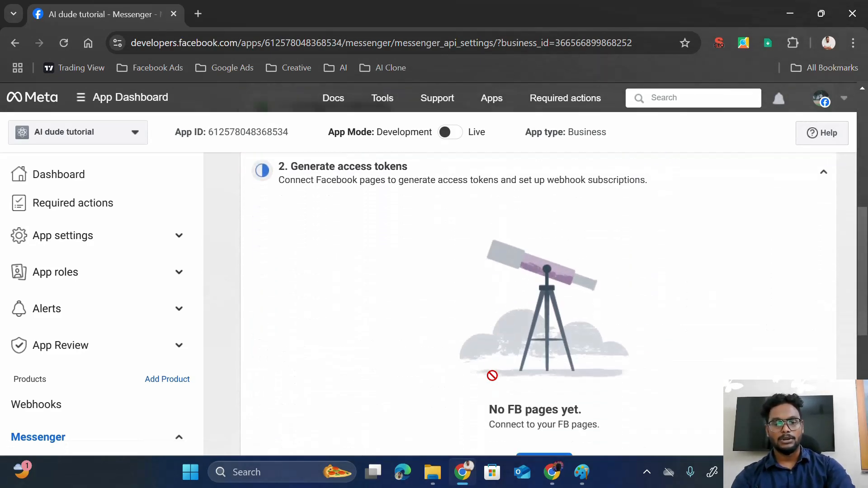
scroll(484, 267, "up", 2)
scroll(483, 266, "up", 2)
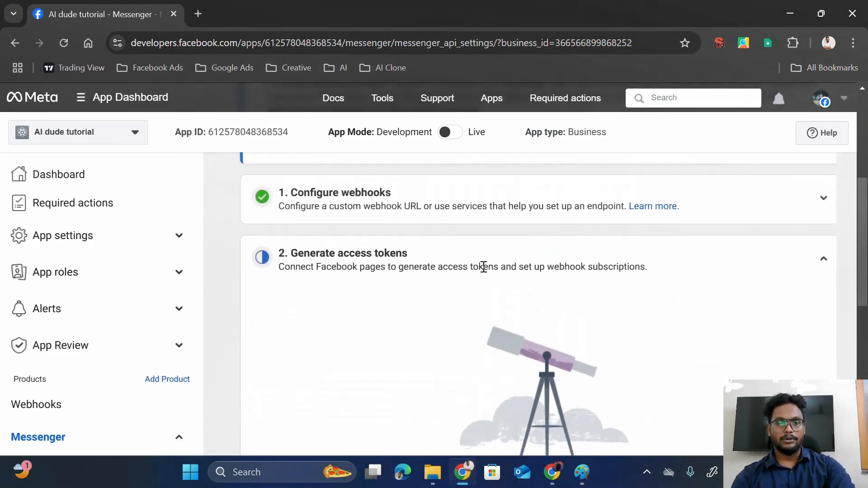
scroll(483, 266, "down", 4)
- Connect the Wealthy Path Trading Academy page via Facebook login and review the access-token settings
left_click(551, 351)
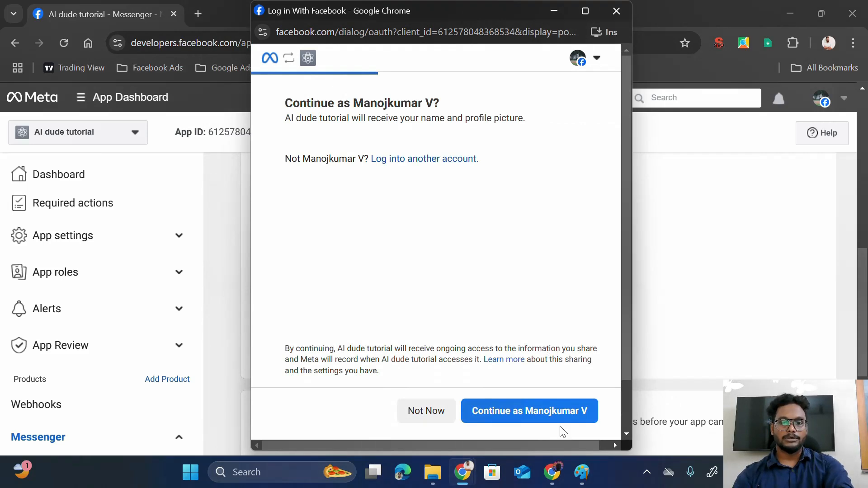
left_click(561, 416)
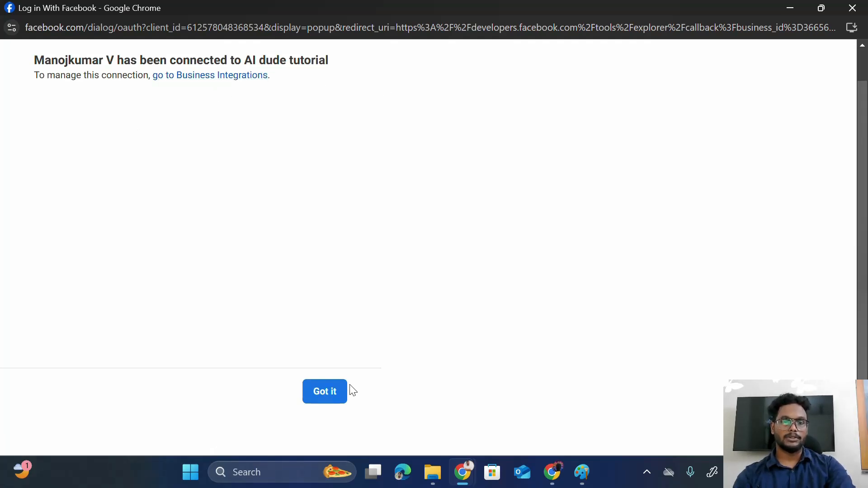
left_click(336, 396)
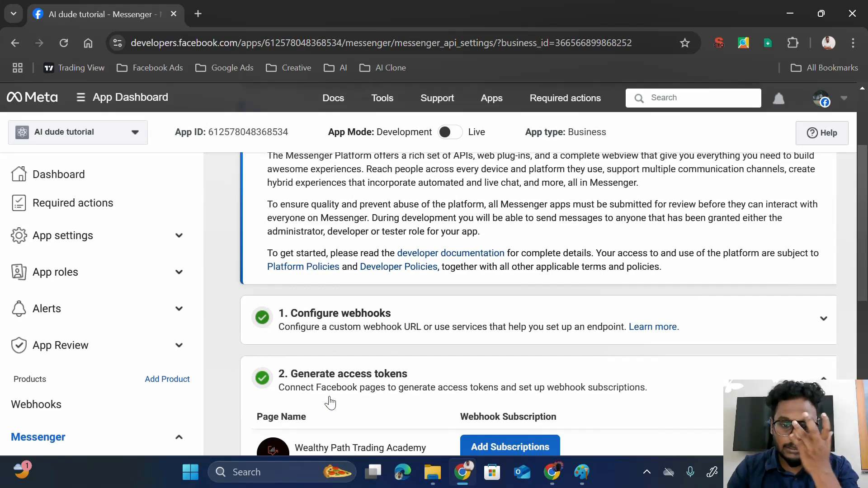
scroll(483, 364, "down", 1)
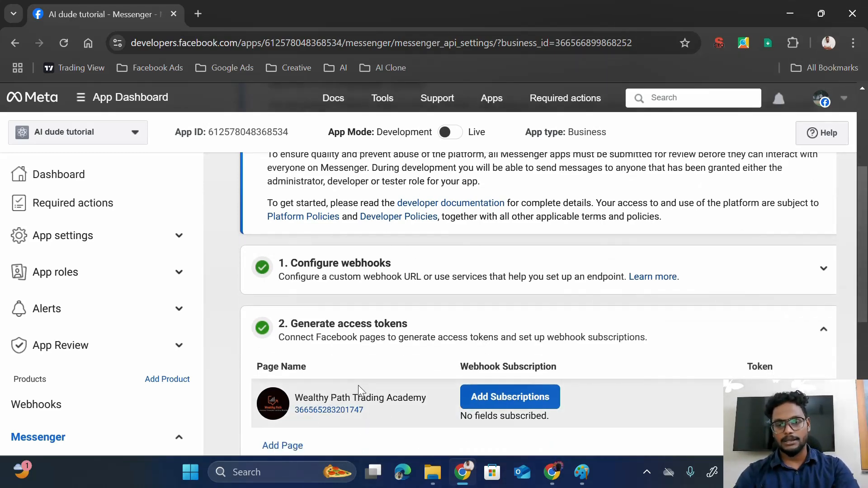
scroll(360, 389, "up", 1)
scroll(362, 391, "down", 2)
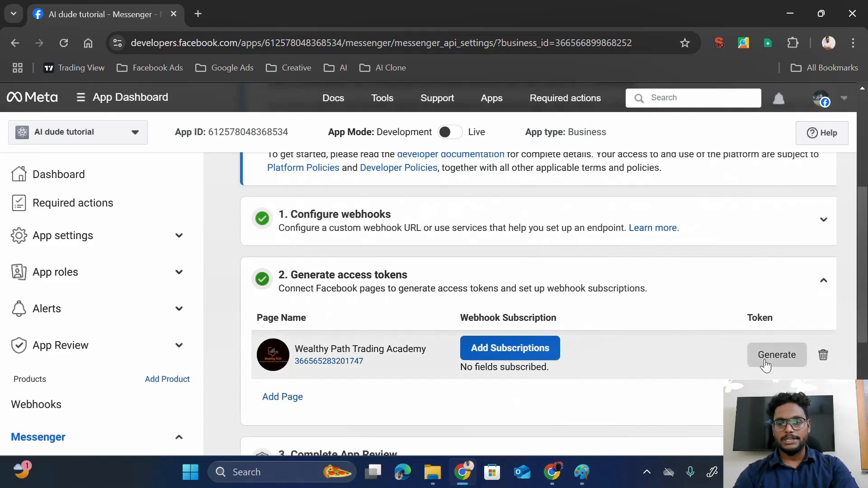
- Subscribe the Wealthy Path Trading Academy page to messages and messaging_postbacks webhook events
left_click(541, 357)
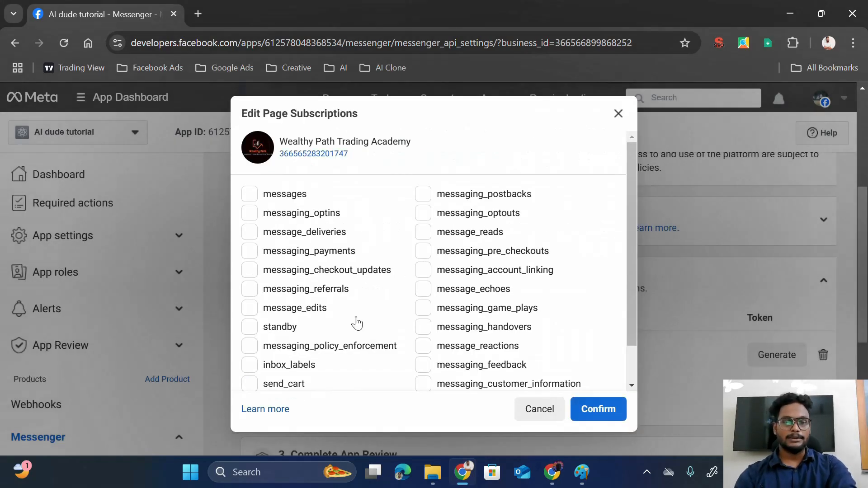
left_click(251, 198)
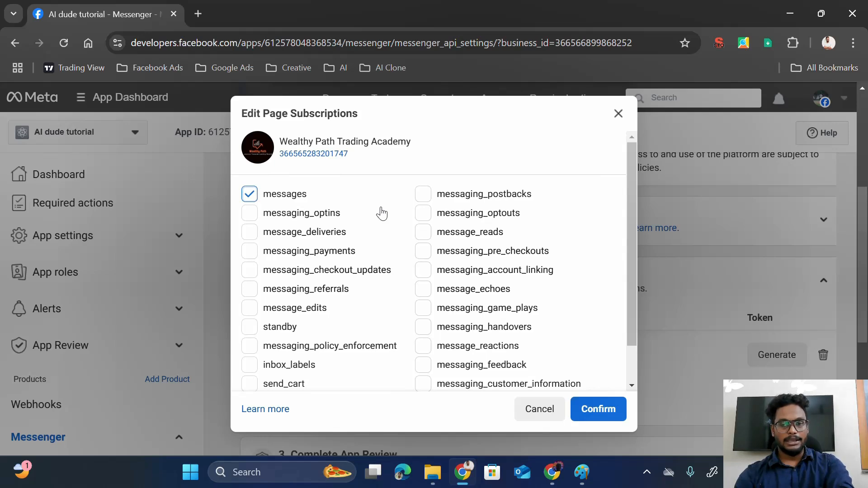
left_click(424, 194)
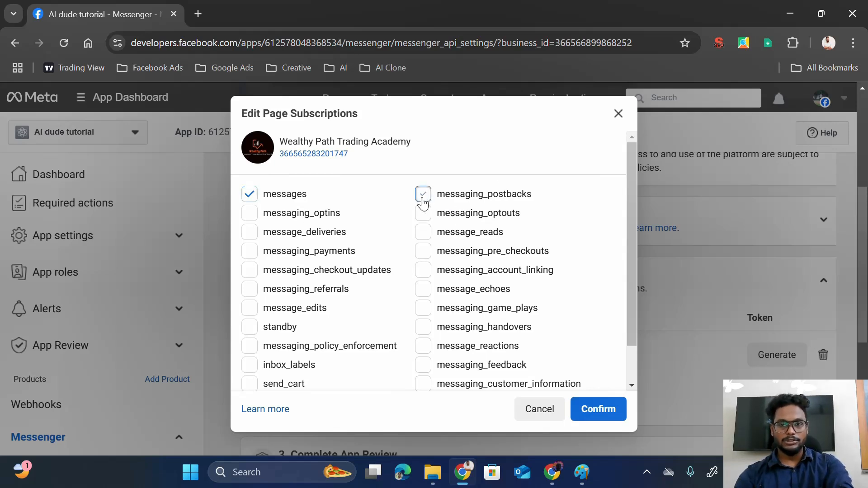
scroll(516, 293, "down", 1)
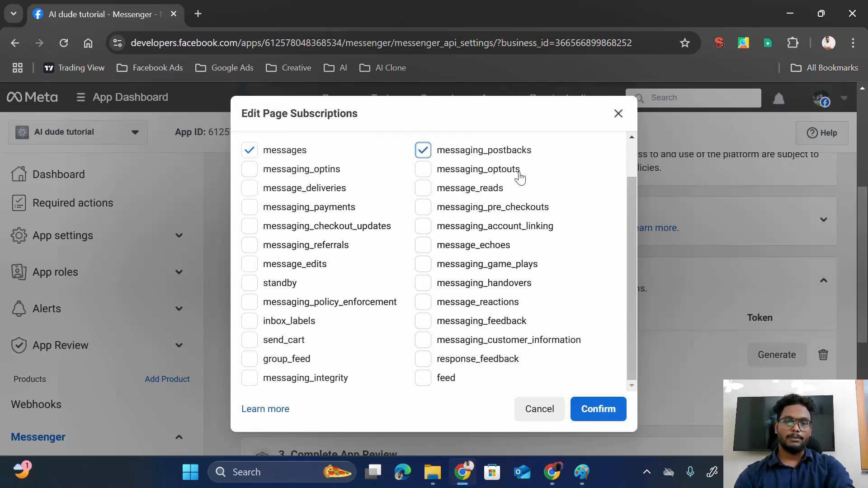
left_click(604, 410)
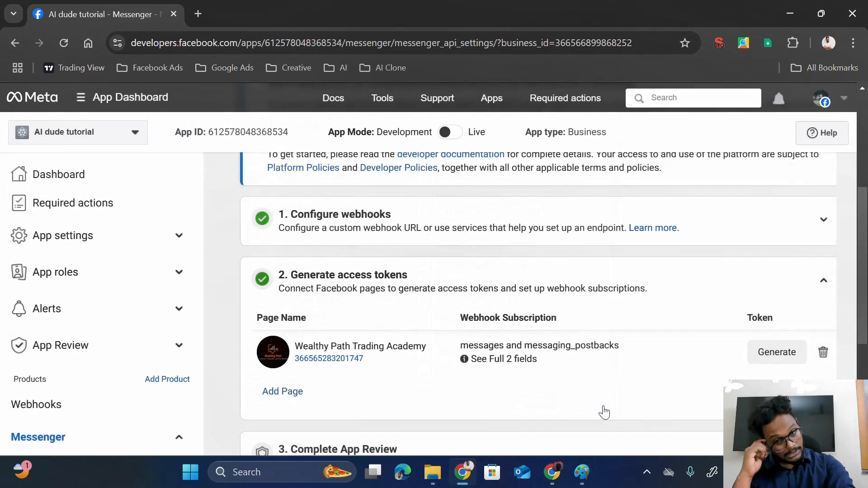
- Generate the page access token, acknowledge the warning, and copy it
left_click(778, 355)
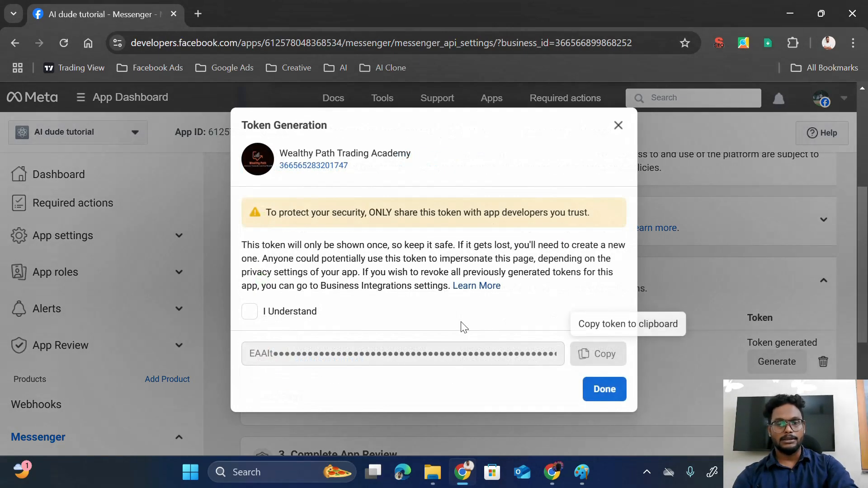
left_click(249, 312)
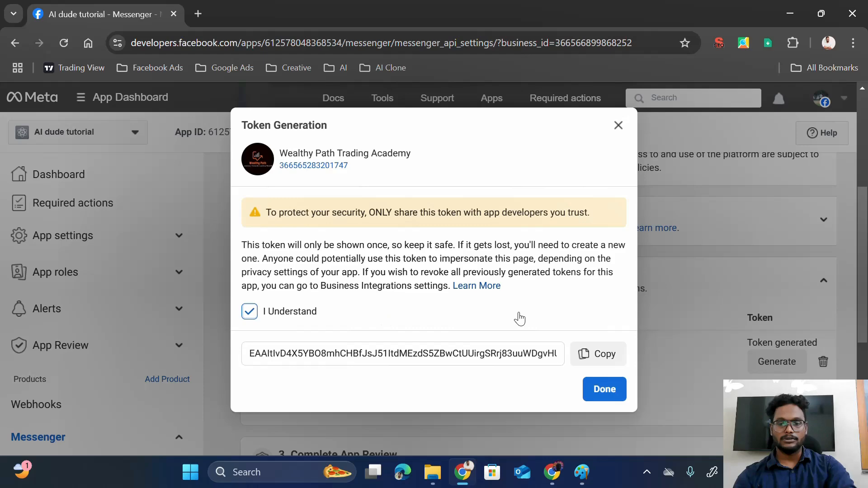
left_click(605, 356)
left_click(605, 390)
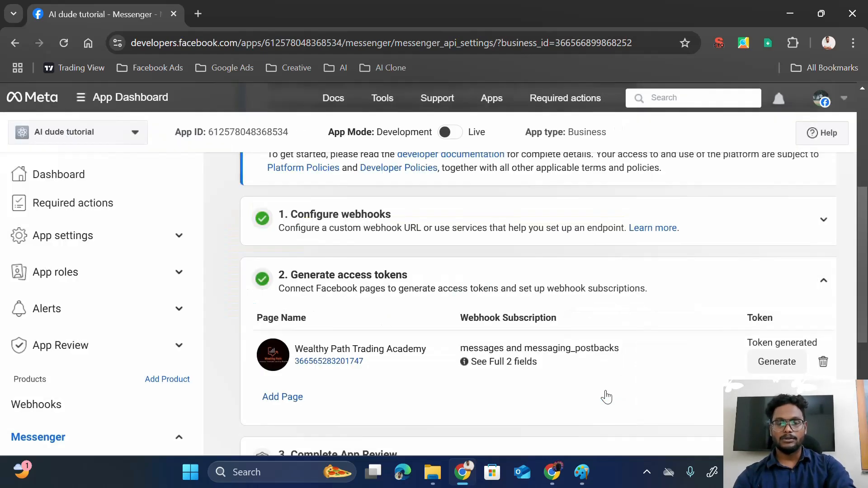
scroll(607, 397, "down", 4)
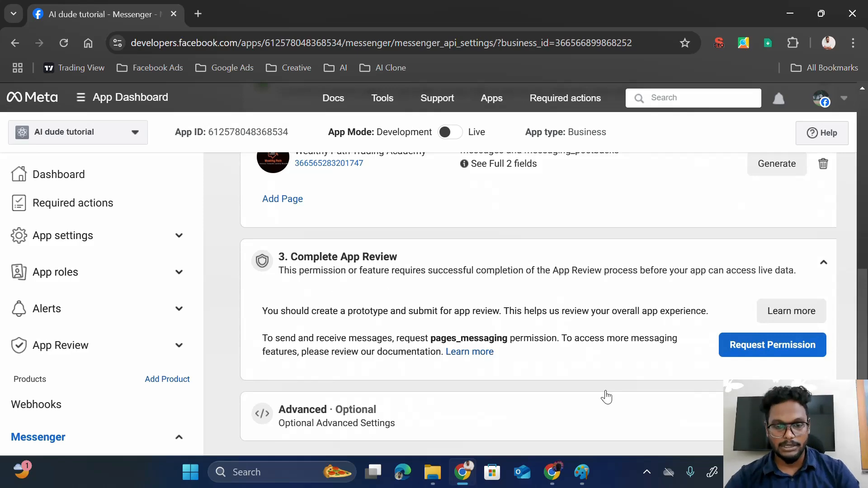
scroll(605, 396, "down", 1)
scroll(597, 317, "up", 5)
key("alt+Tab")
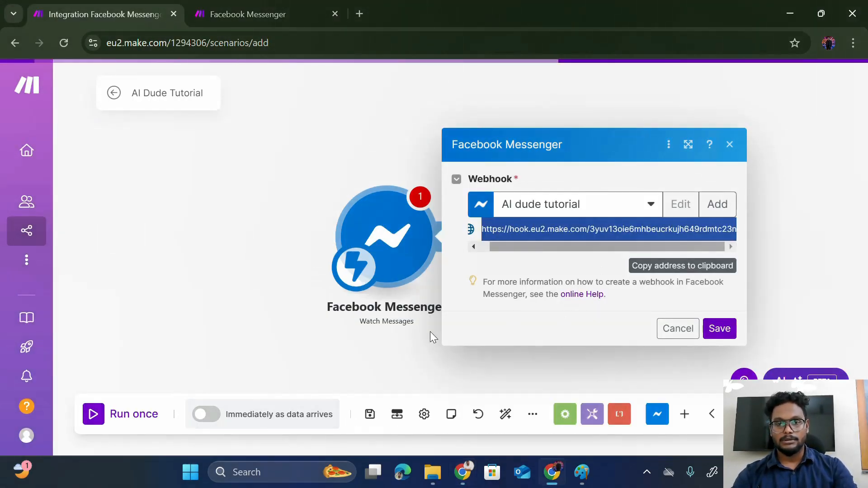
- Save the Watch Messages settings and add a Facebook Messenger Send a Message module after it
left_click(354, 358)
left_click(393, 253)
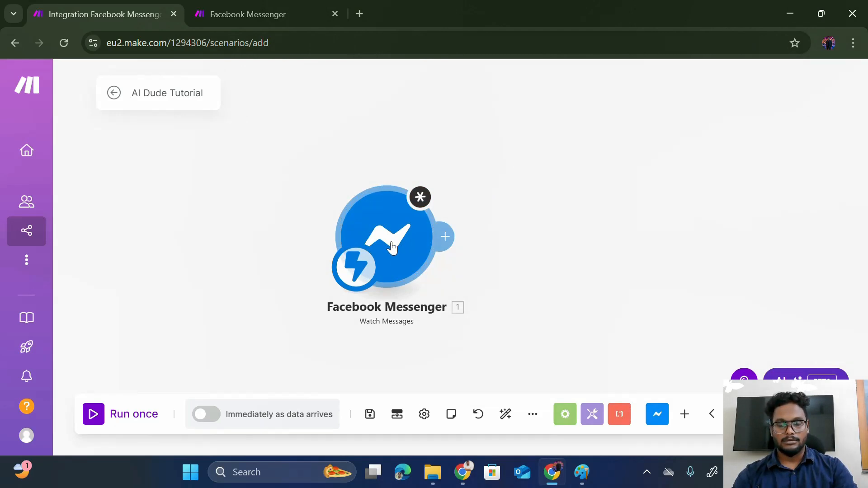
left_click(719, 328)
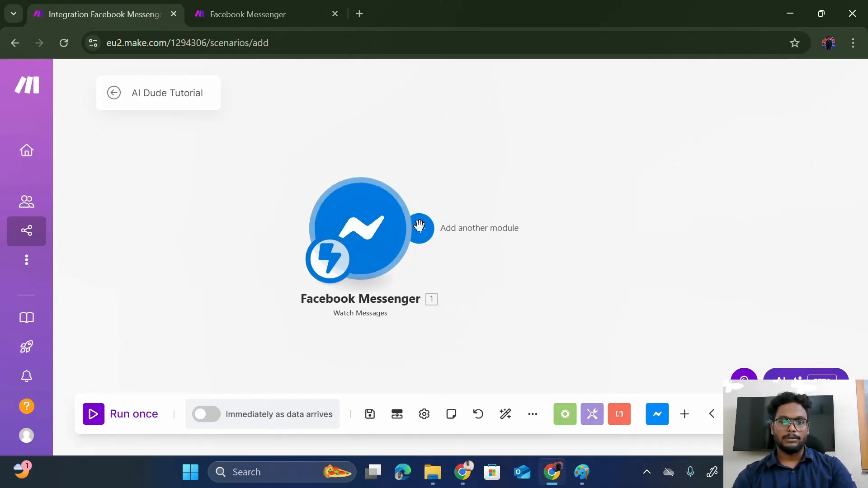
left_click(420, 231)
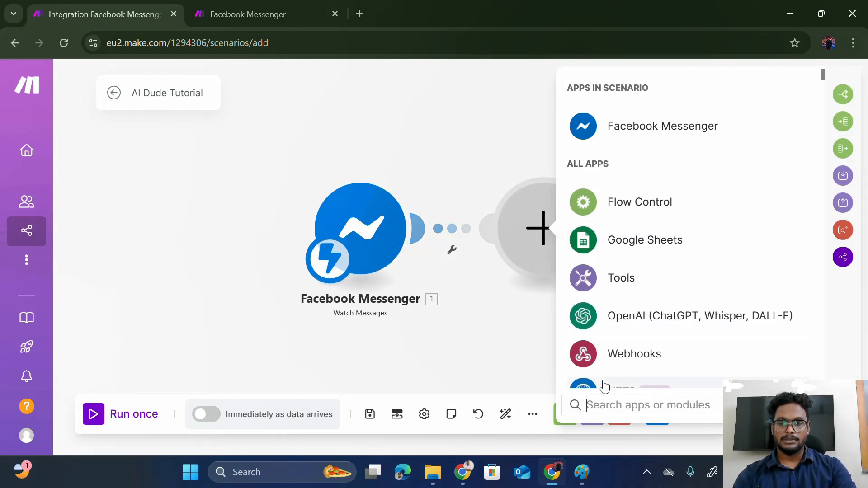
type("send")
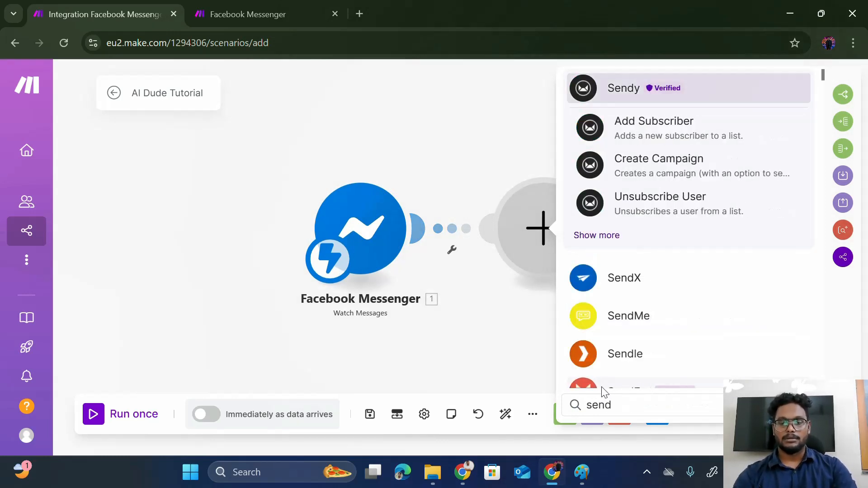
key("BackSpace")
key("BackSpace")
key("BackSpace")
type("mess")
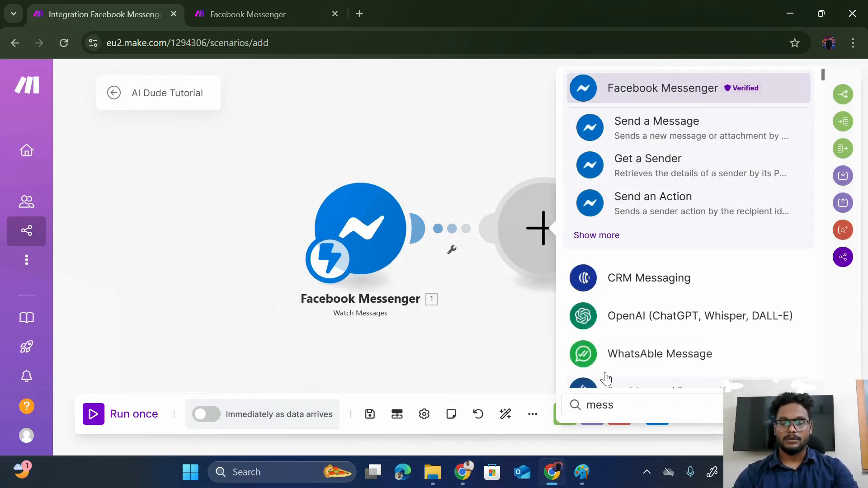
left_click(681, 135)
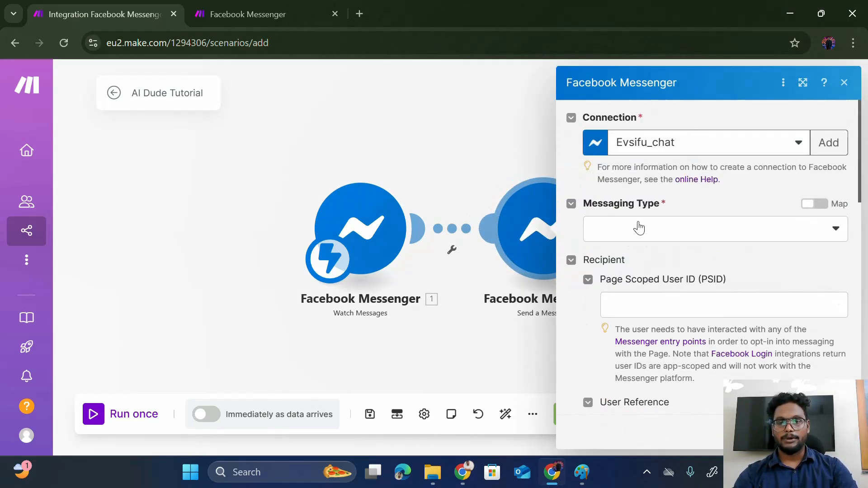
- Create a new Messenger connection named AI dude and set the messaging type to Response
left_click(828, 143)
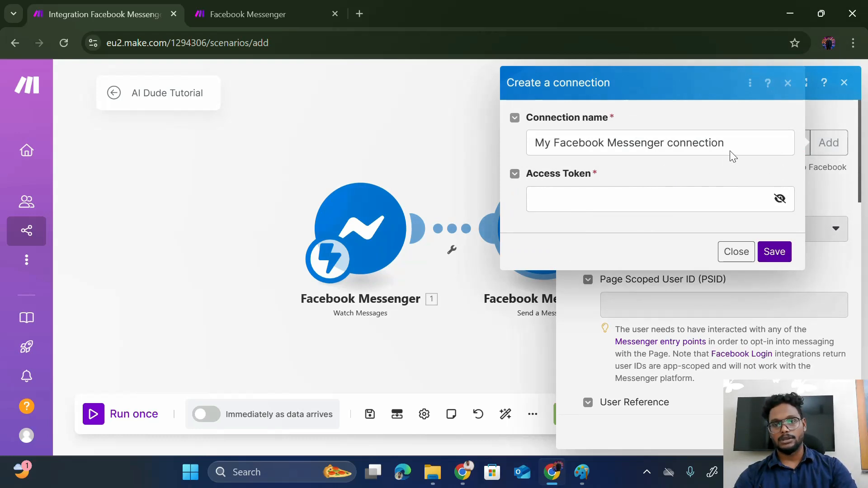
left_click_drag(737, 143, 527, 140)
key("BackSpace")
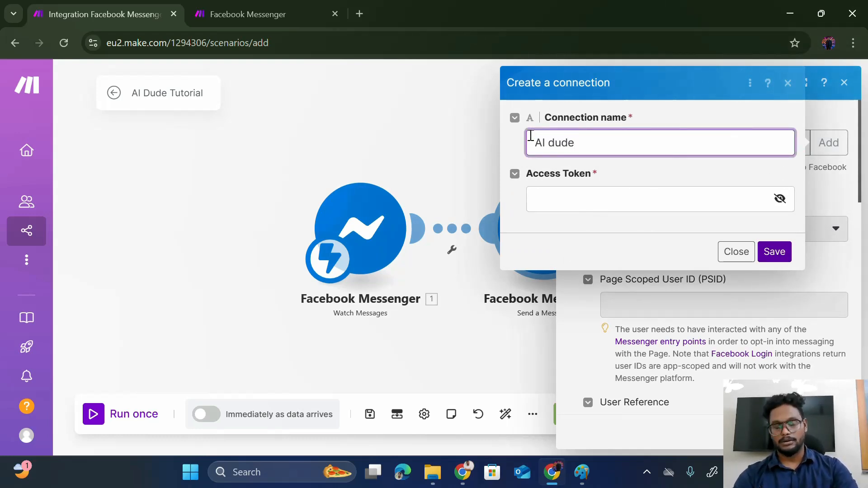
left_click(557, 198)
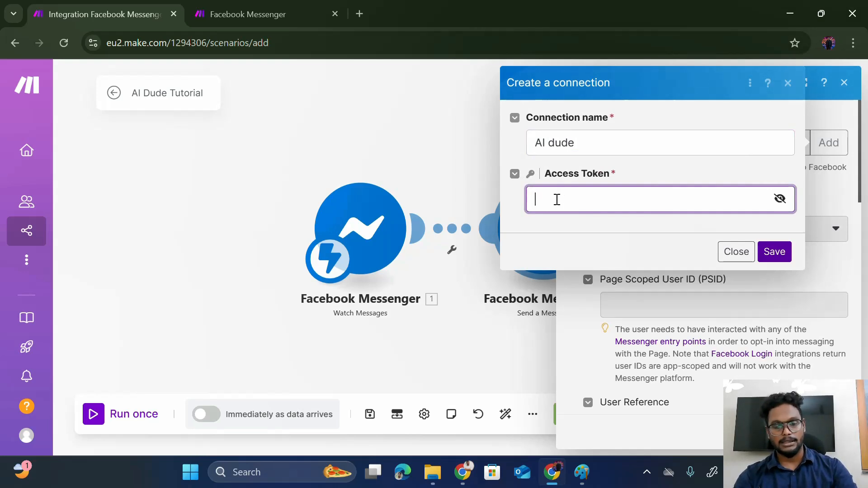
left_click(774, 253)
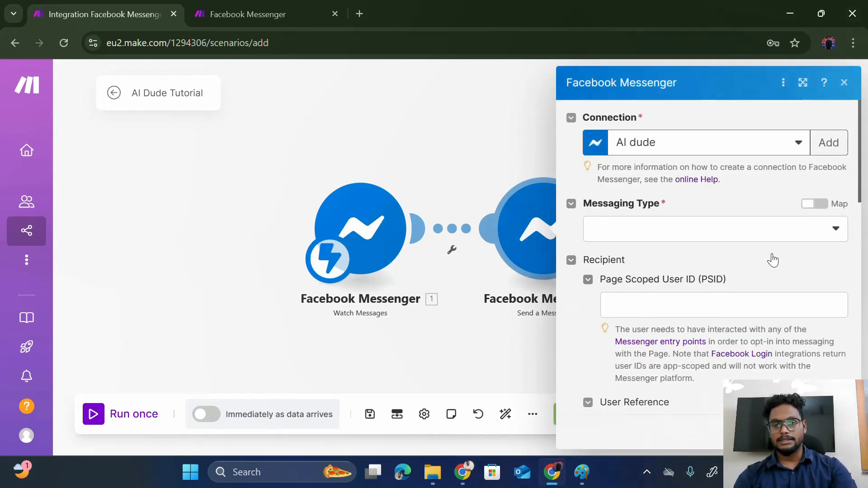
left_click(838, 233)
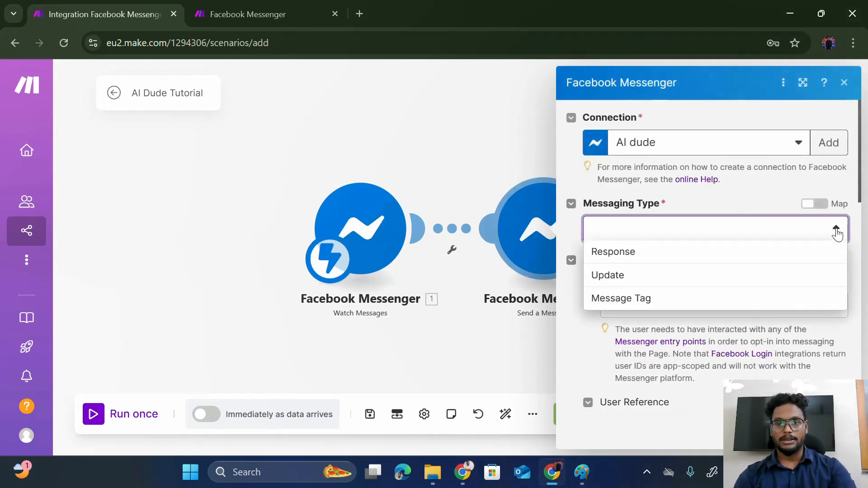
left_click(786, 254)
scroll(725, 271, "down", 5)
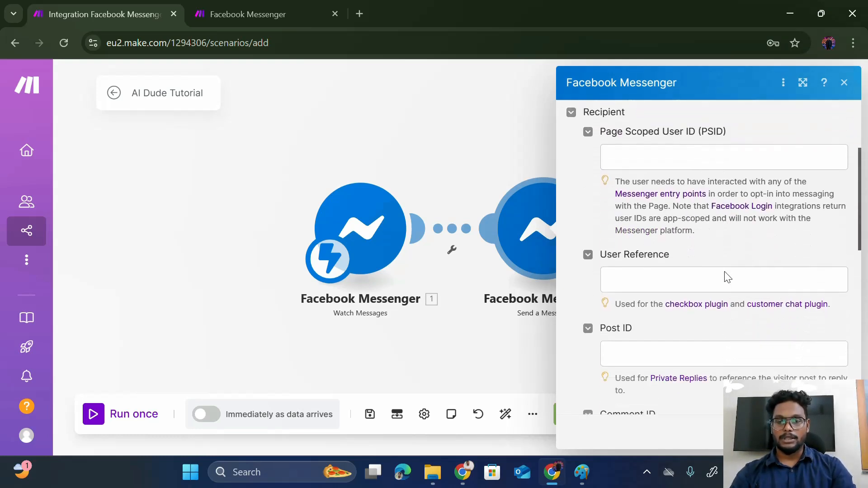
- Save the scenario, schedule it to run immediately as data arrives, and start it running
left_click(395, 170)
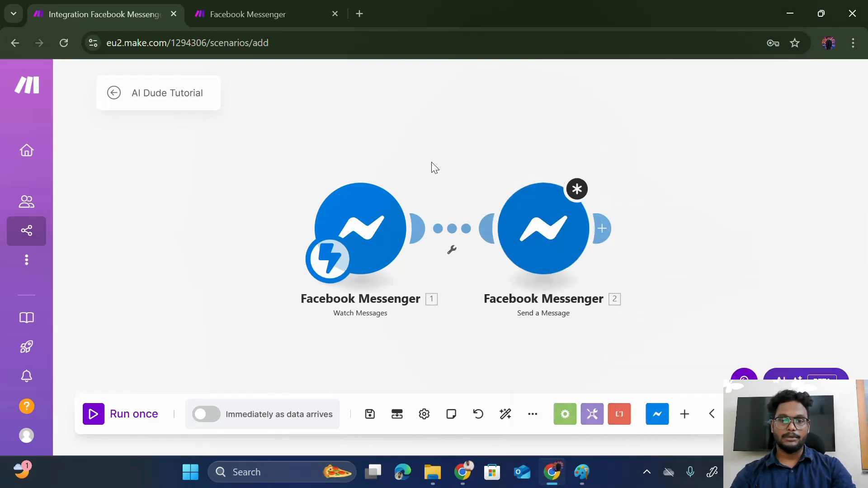
left_click(453, 236)
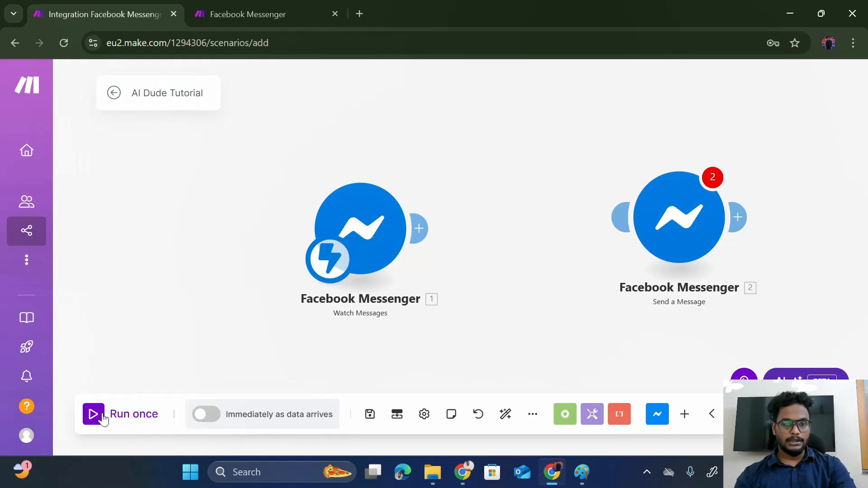
left_click(218, 422)
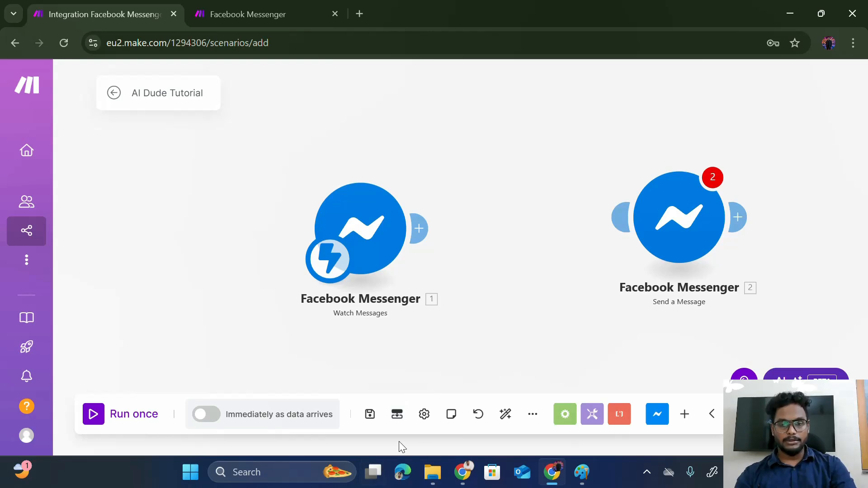
left_click(369, 418)
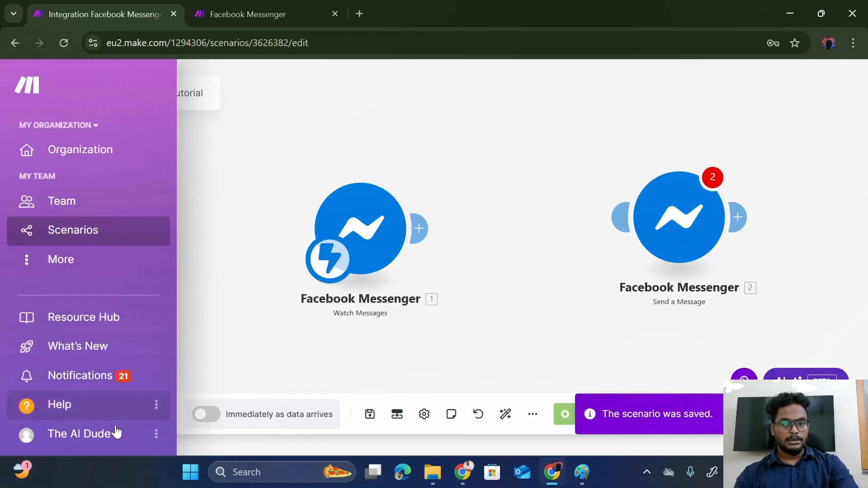
left_click(217, 415)
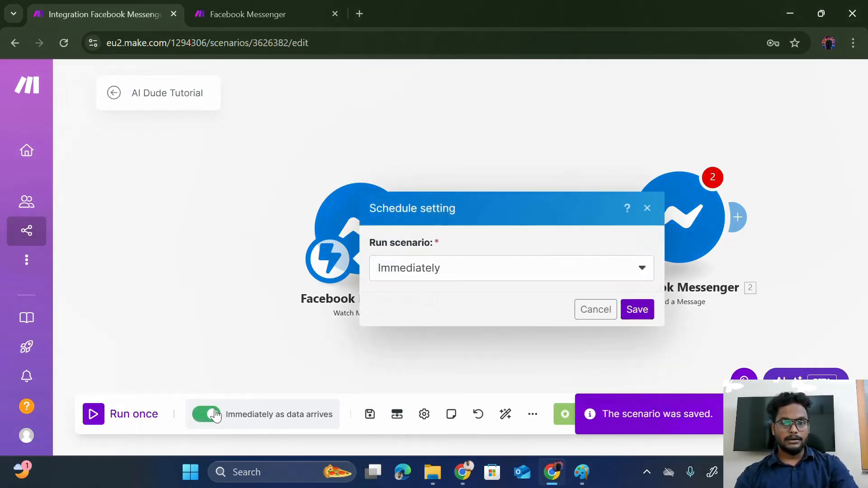
left_click(651, 311)
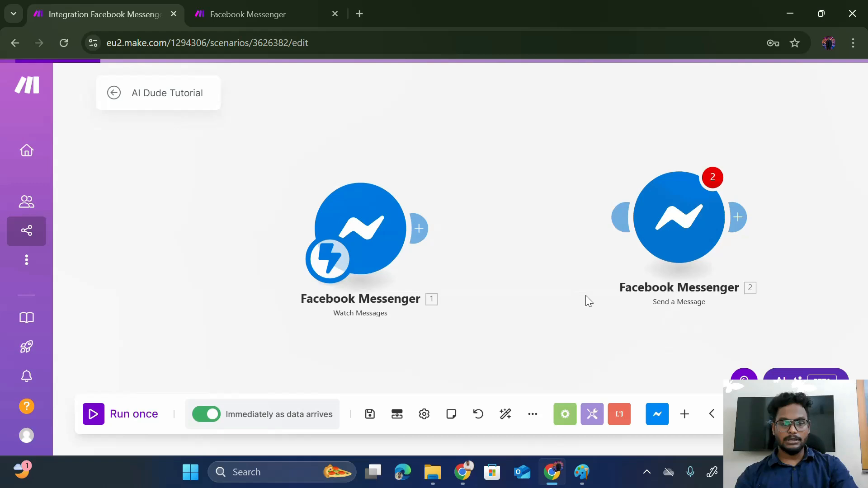
left_click(96, 418)
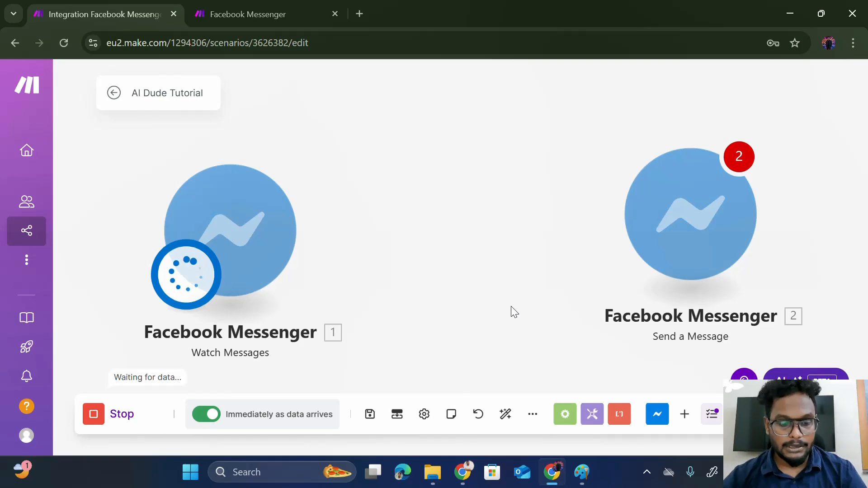
key("alt+Tab")
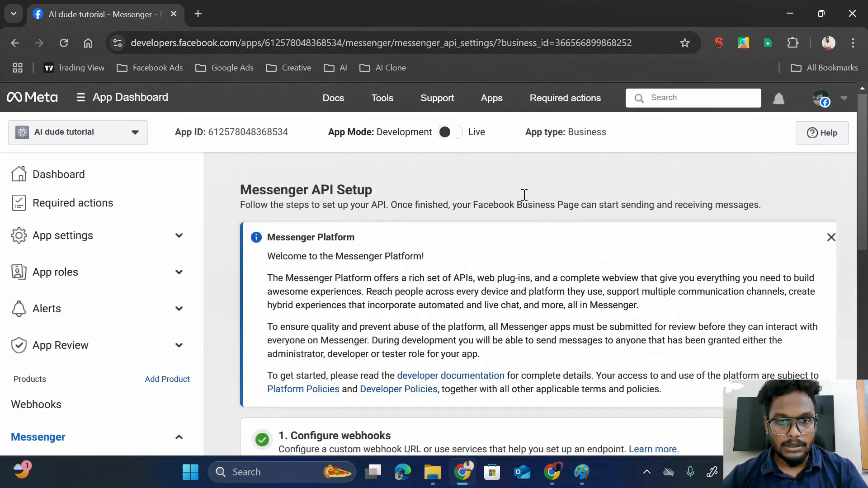
mouse_move(447, 133)
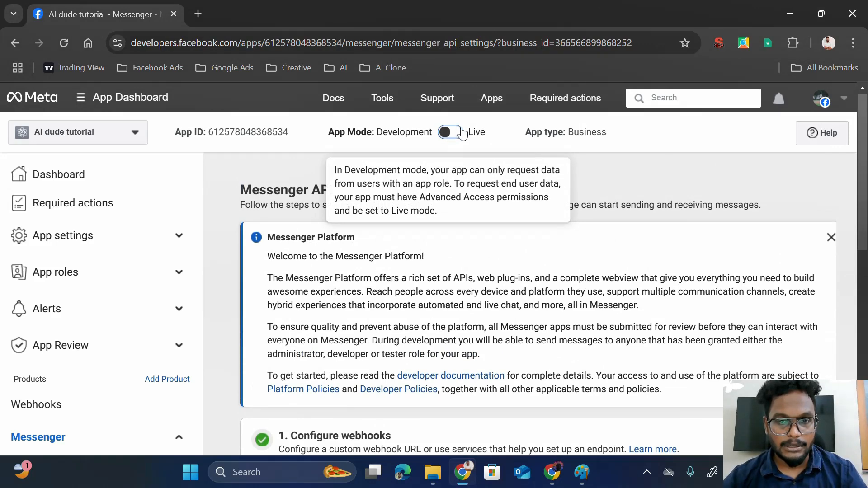
left_click(462, 132)
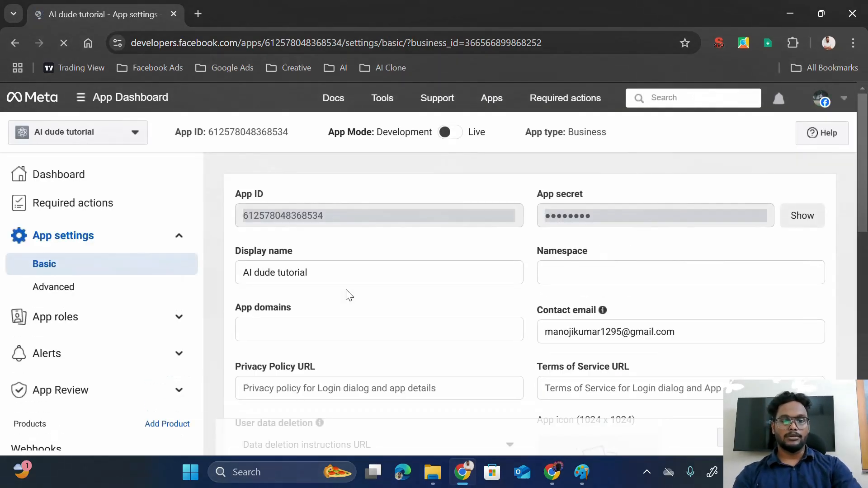
scroll(348, 295, "down", 4)
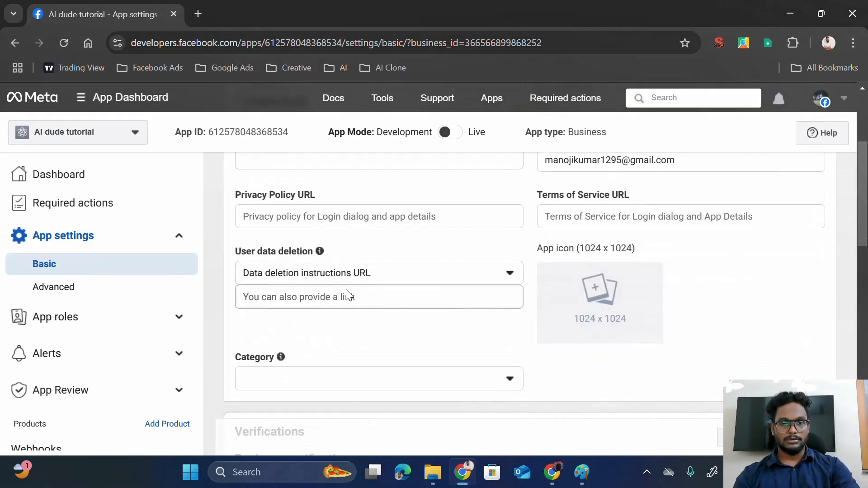
left_click(339, 222)
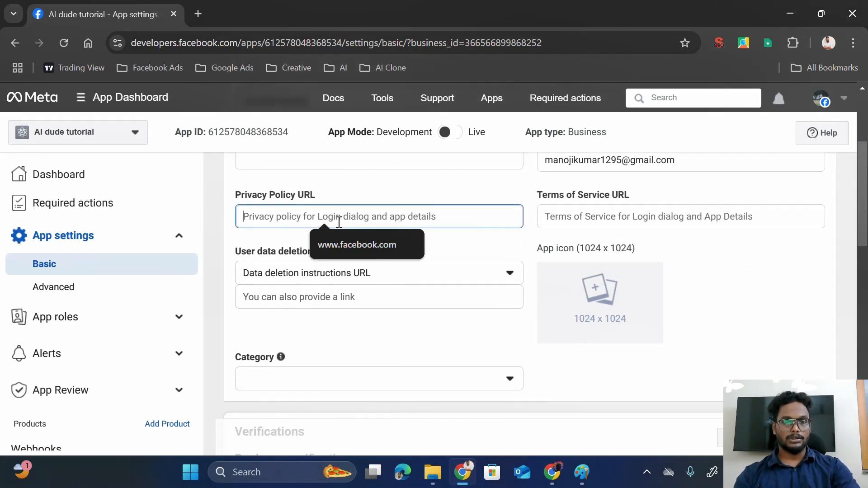
left_click(348, 243)
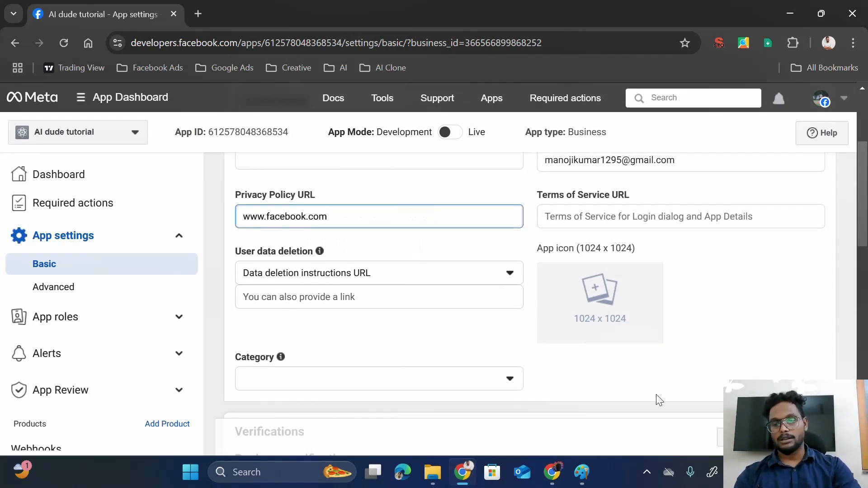
left_click(798, 438)
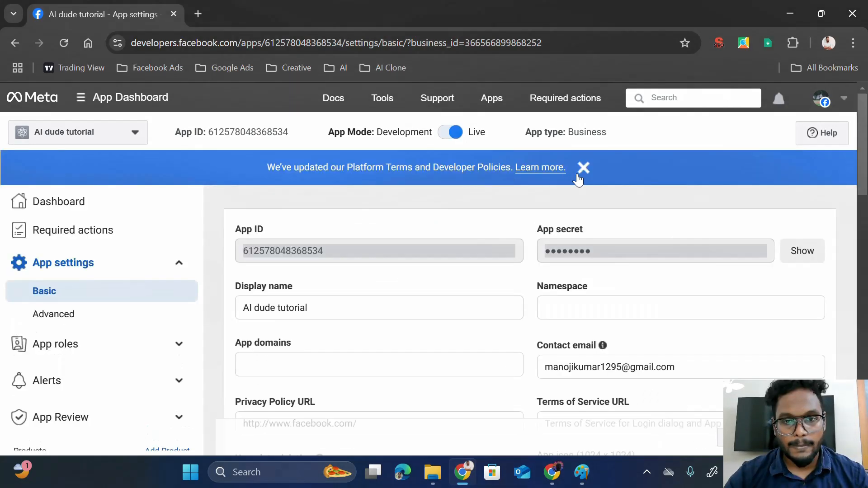
left_click(580, 172)
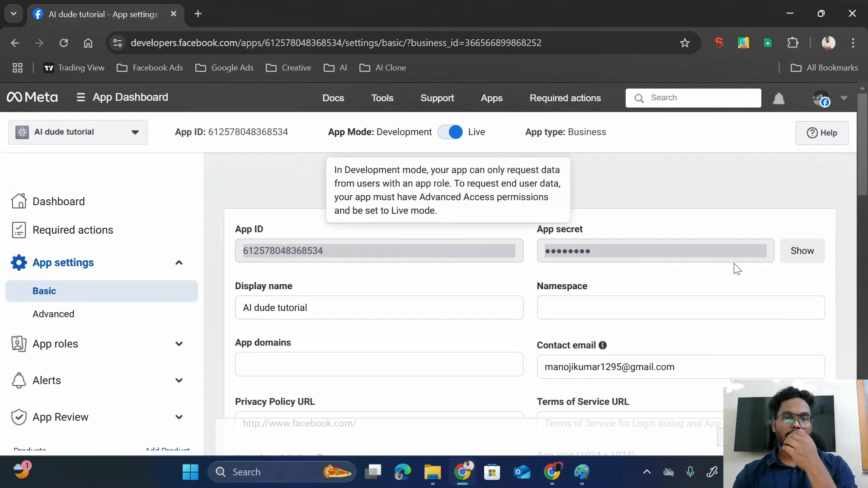
scroll(372, 398, "down", 6)
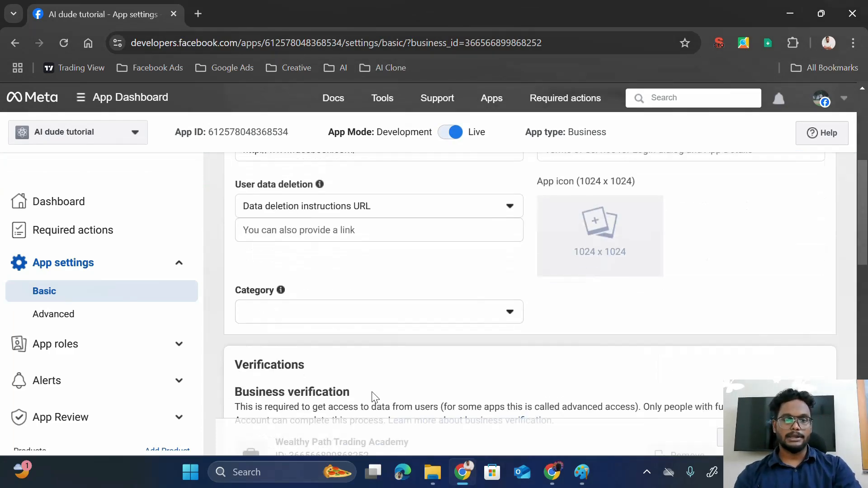
scroll(334, 304, "down", 1)
scroll(335, 306, "up", 3)
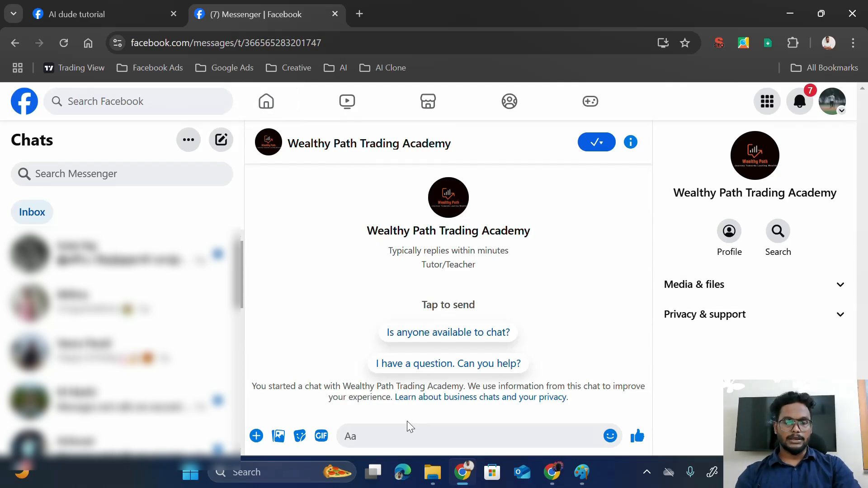
- Send a test 'Hi' message to the page in Messenger
left_click(408, 422)
type("Hi")
key("Return")
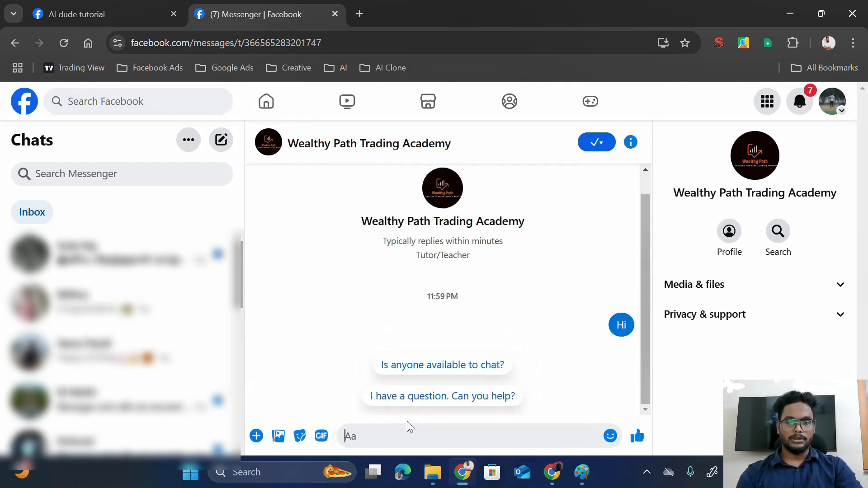
key("alt+Tab")
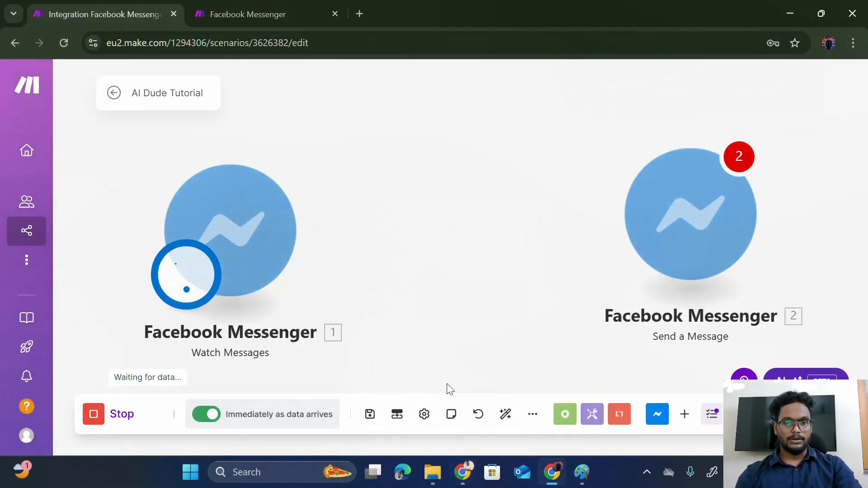
- Inspect the trigger's received message output and attach Send a Message directly after Watch Messages
left_click_drag(261, 237, 348, 222)
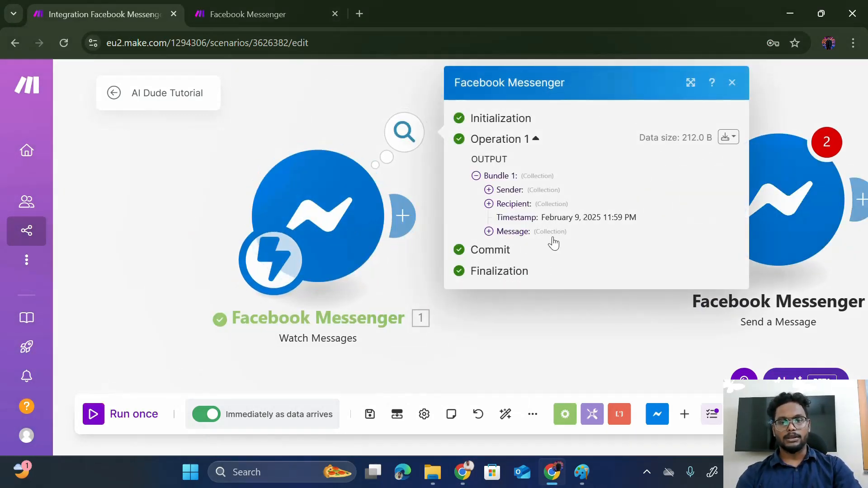
left_click(488, 231)
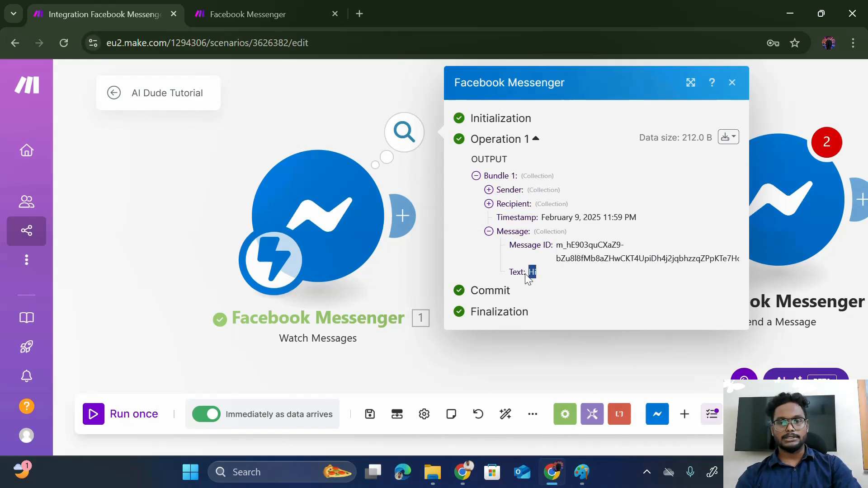
left_click(413, 263)
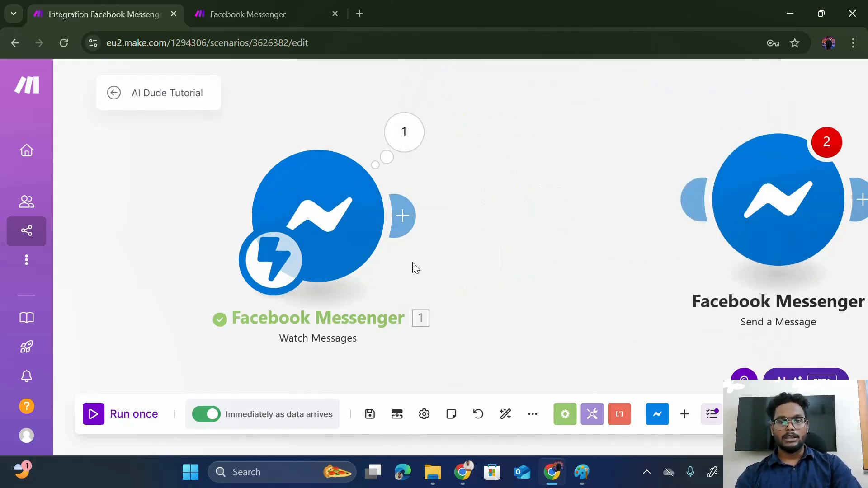
left_click(398, 211)
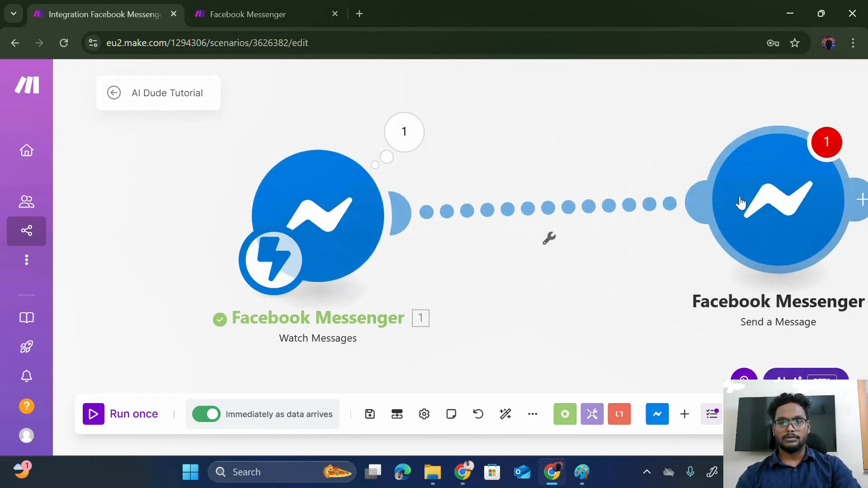
left_click_drag(711, 200, 637, 212)
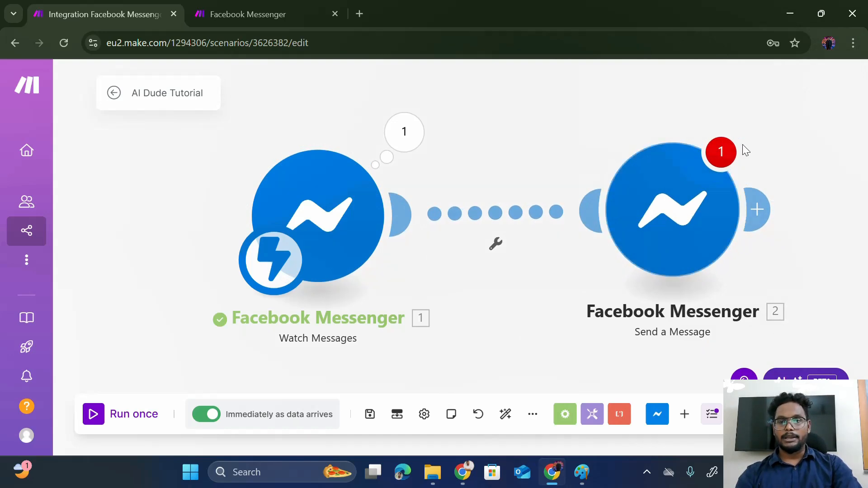
left_click(721, 152)
left_click(677, 205)
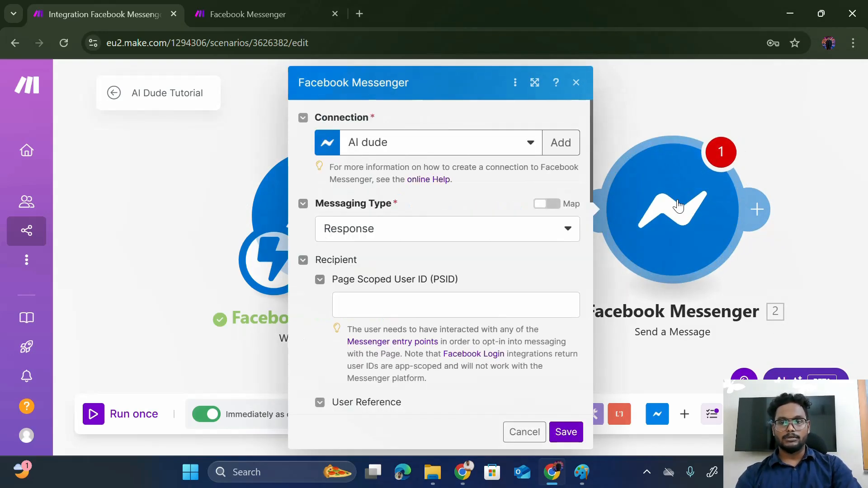
- Map Sender: PSID as the recipient and Message: Text as the reply text, then save
left_click_drag(457, 86, 575, 100)
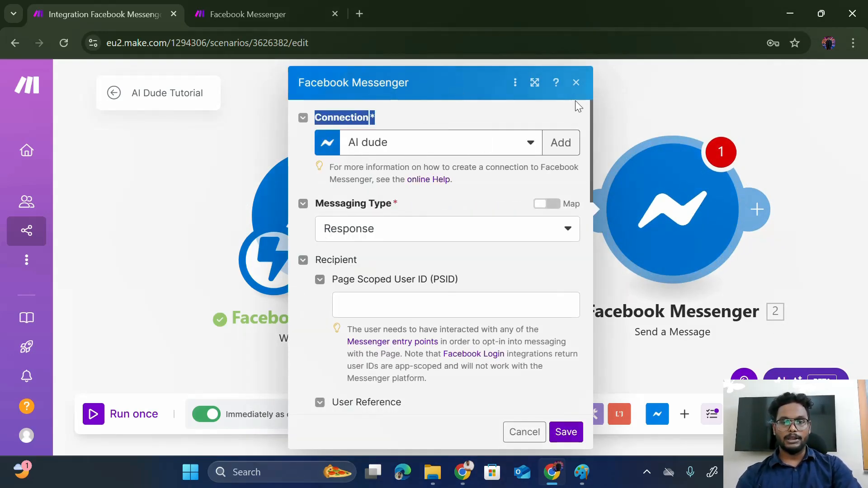
scroll(461, 223, "down", 2)
left_click(388, 192)
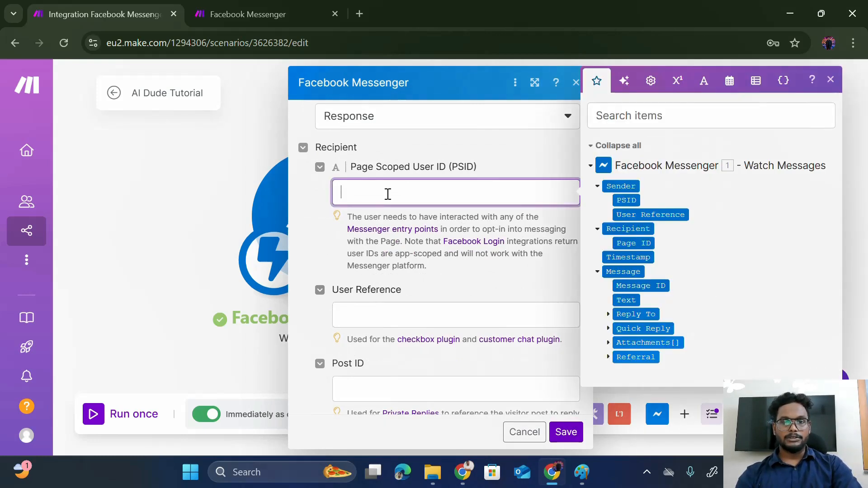
left_click(627, 201)
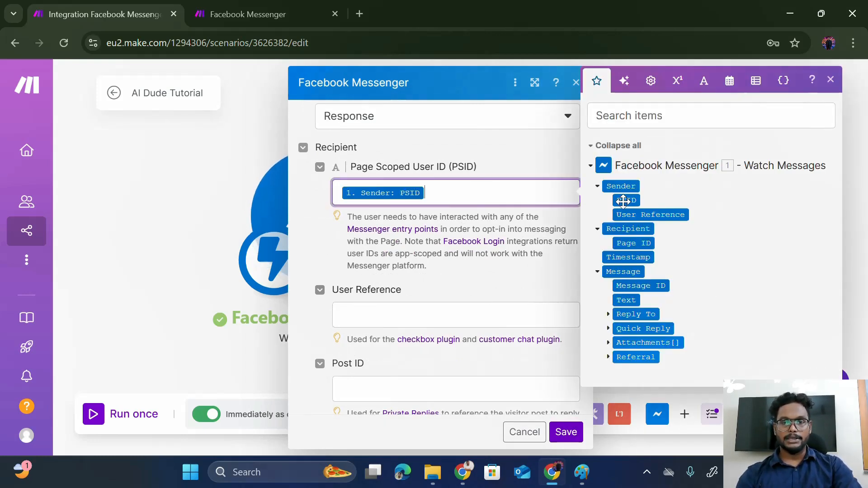
scroll(465, 254, "down", 5)
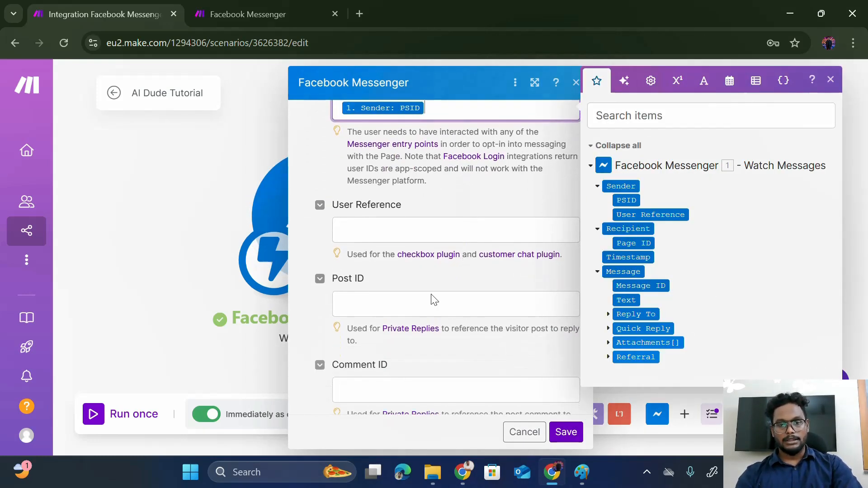
scroll(432, 297, "down", 2)
left_click(408, 263)
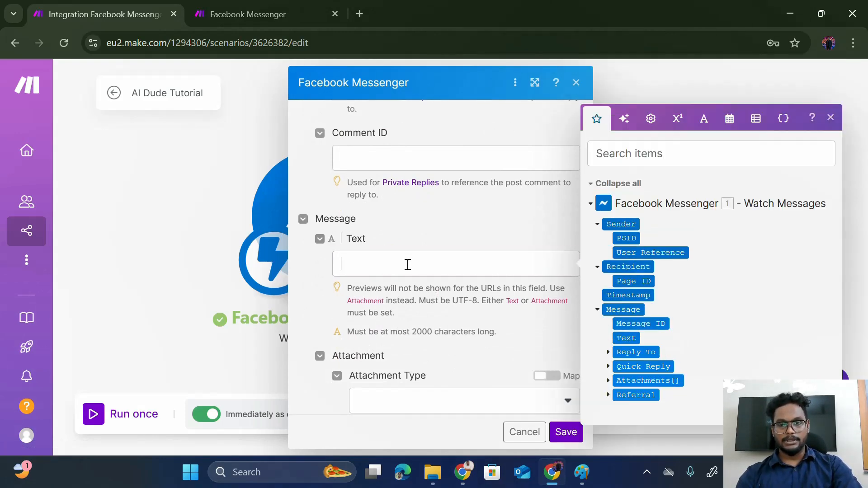
left_click(626, 338)
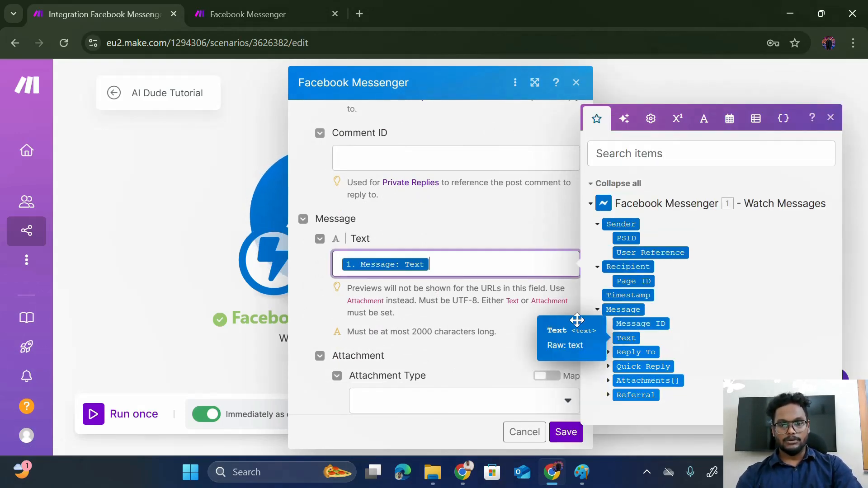
scroll(452, 285, "down", 1)
scroll(452, 286, "down", 4)
scroll(452, 285, "up", 7)
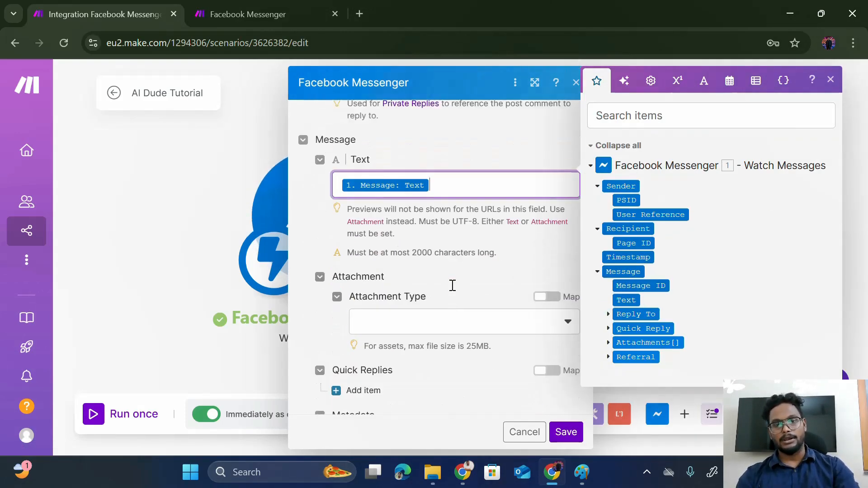
scroll(452, 285, "up", 3)
scroll(452, 285, "up", 3)
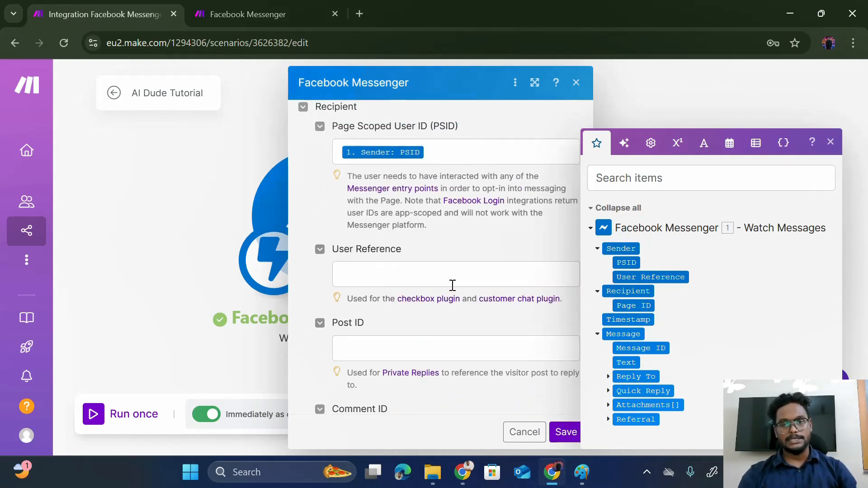
scroll(453, 286, "up", 2)
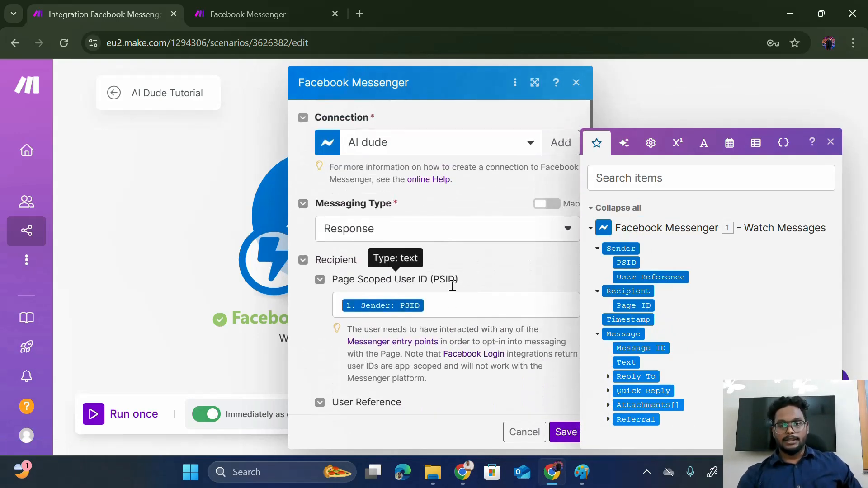
left_click(563, 432)
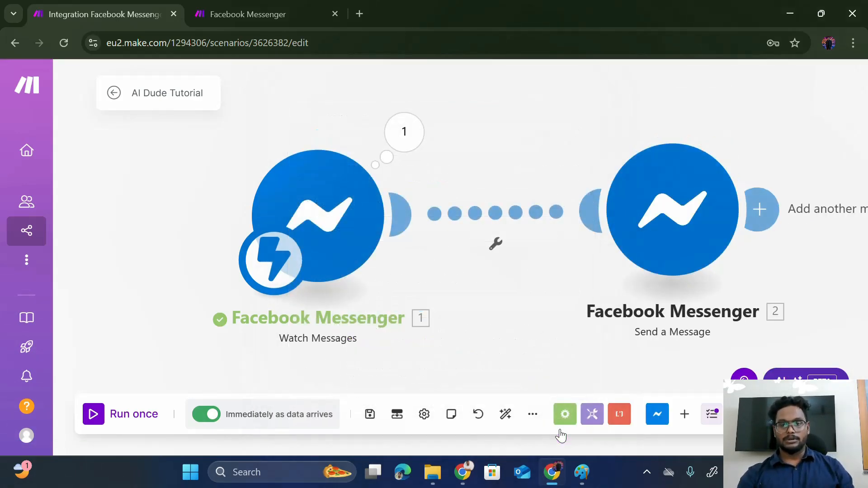
- Run the scenario once and send 'Hi' in the Wealthy Path Trading Academy chat
left_click(107, 415)
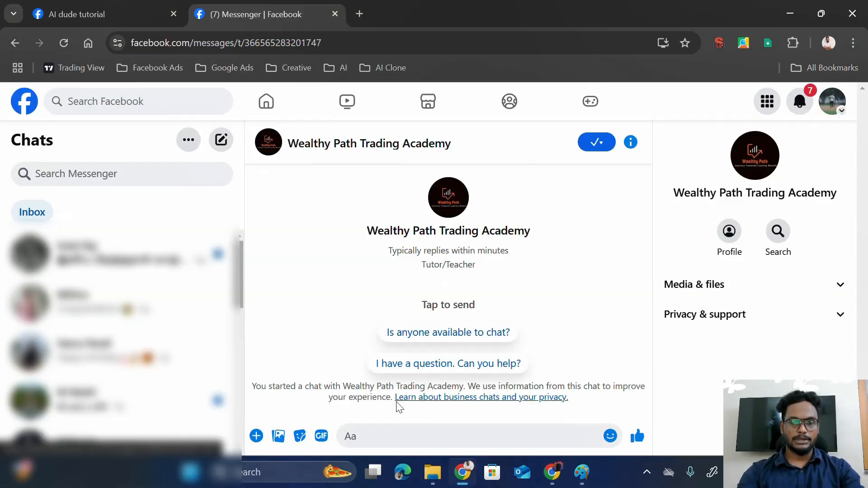
type("Hi")
key("Return")
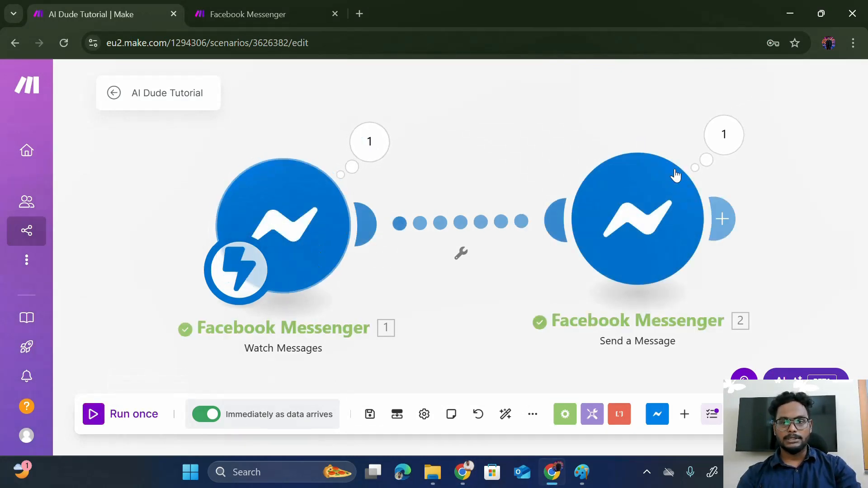
left_click(379, 161)
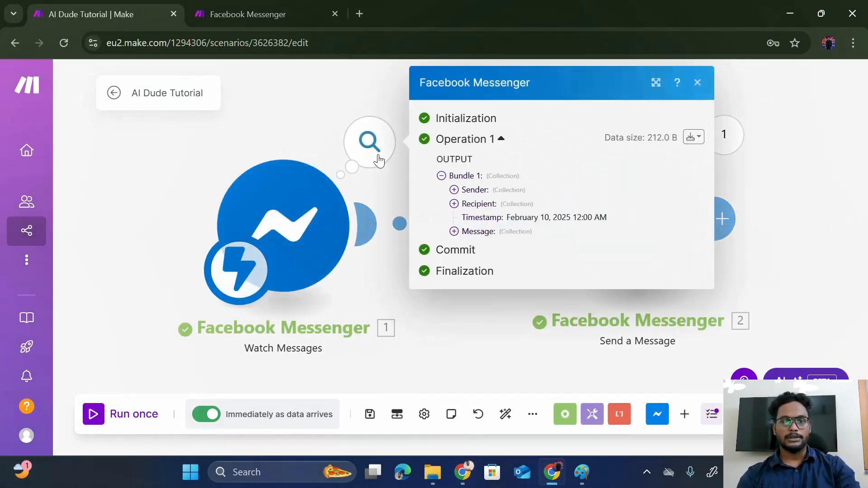
left_click(454, 232)
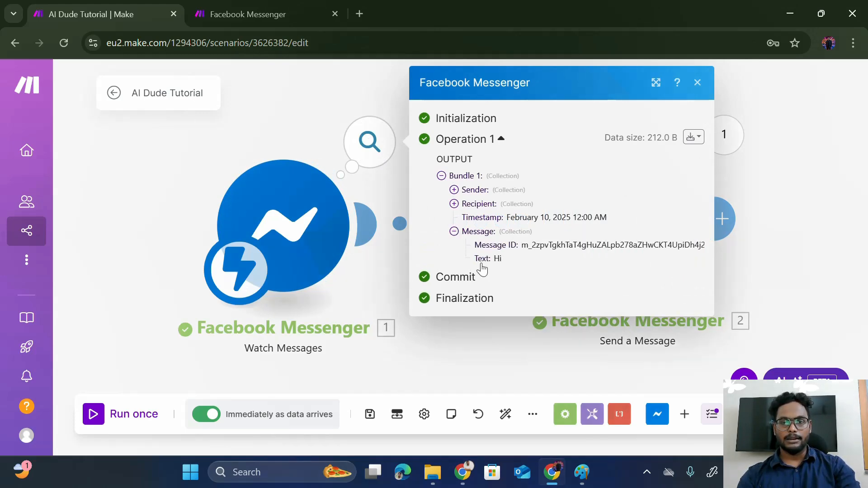
left_click(396, 274)
key("alt+Tab")
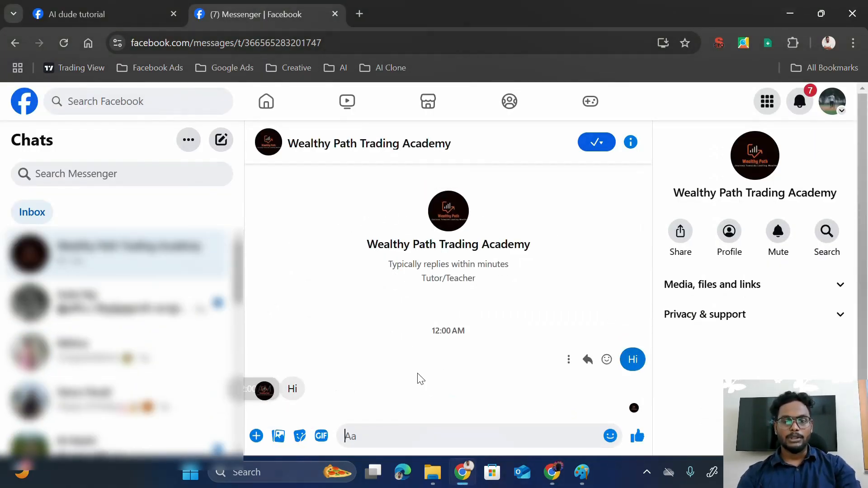
key("alt+Tab")
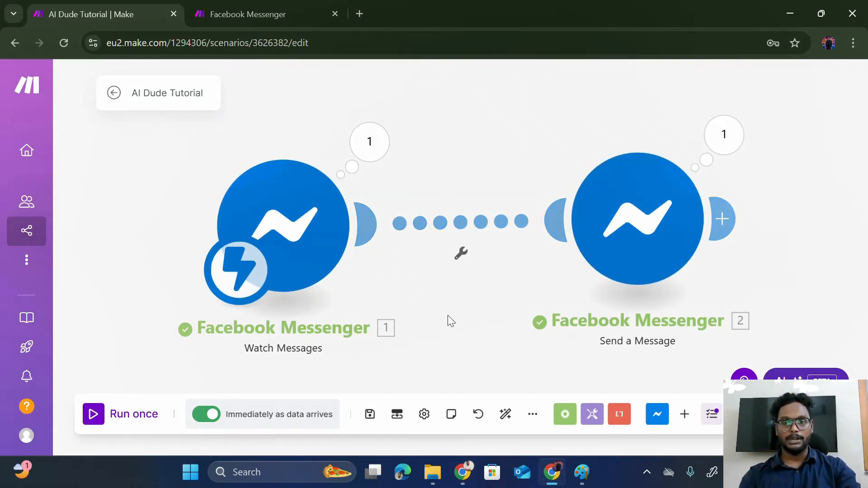
- Spread the two Messenger modules apart and unlink the route between Watch Messages and Send a Message
left_click_drag(635, 246, 689, 248)
left_click_drag(294, 228, 230, 263)
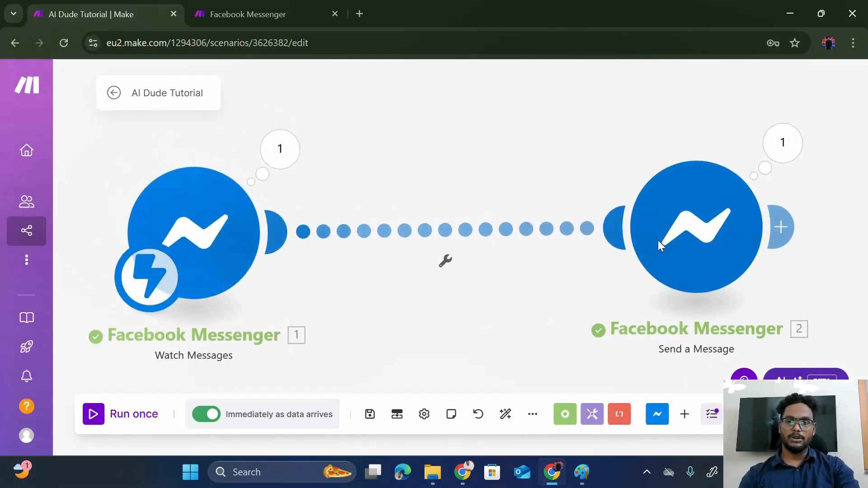
left_click_drag(662, 247, 645, 253)
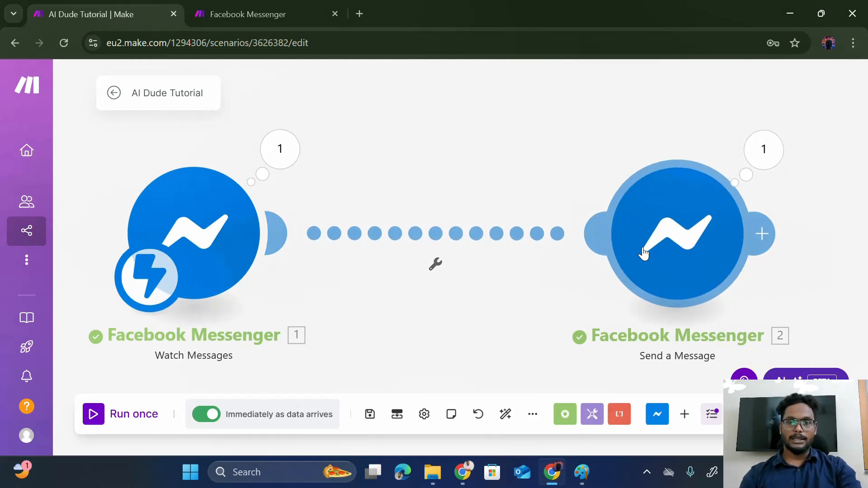
left_click(411, 234)
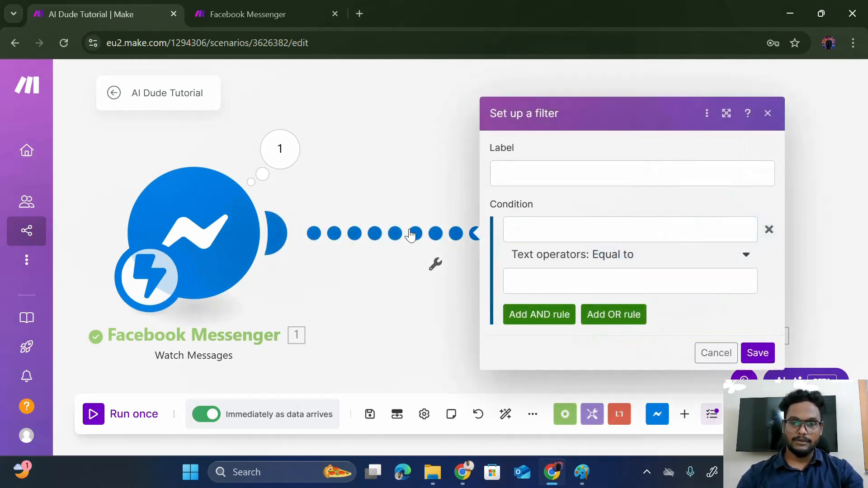
right_click(410, 234)
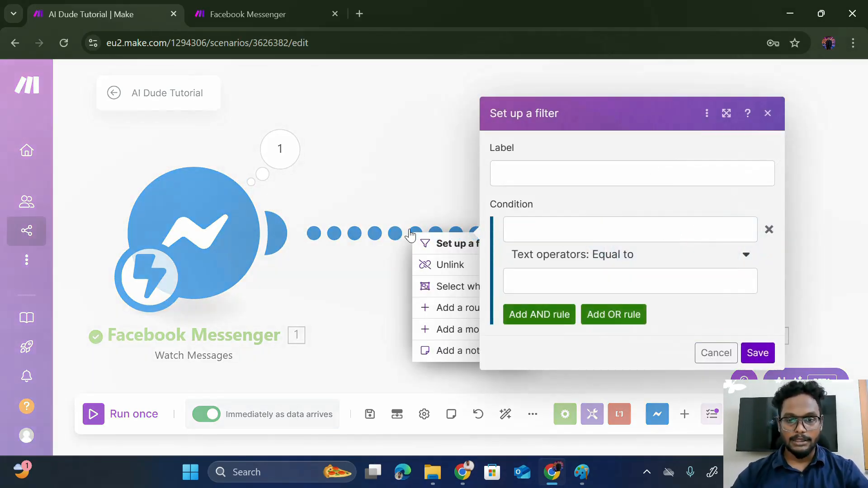
left_click(420, 265)
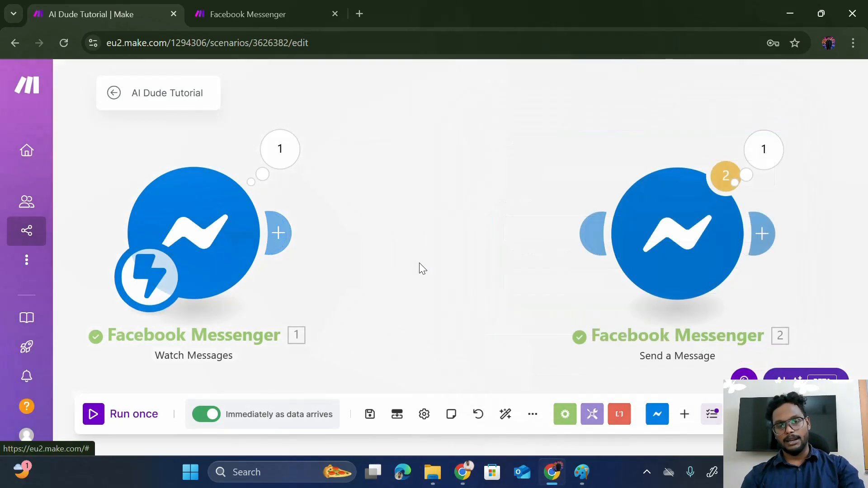
- Search 'open' and add OpenAI (ChatGPT, Whisper, DALL-E) Message an Assistant after Watch Messages
left_click(278, 220)
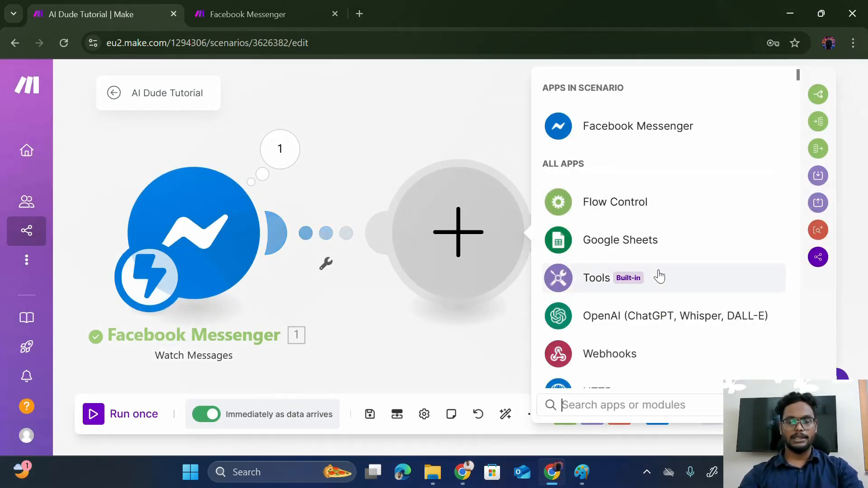
type("dee")
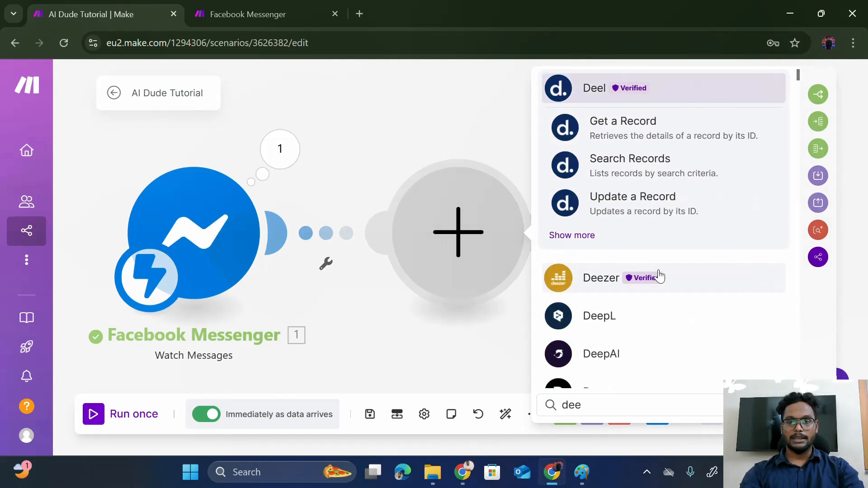
key("BackSpace")
key("BackSpace")
key("BackSpace")
type("open")
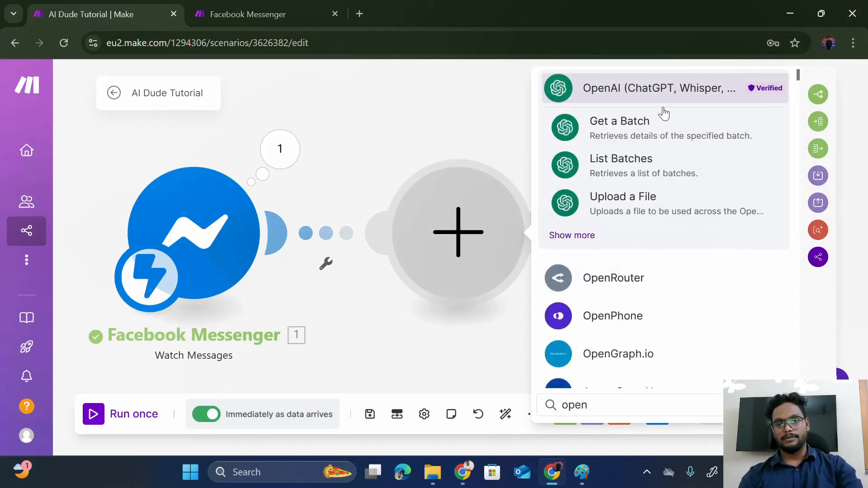
left_click(651, 102)
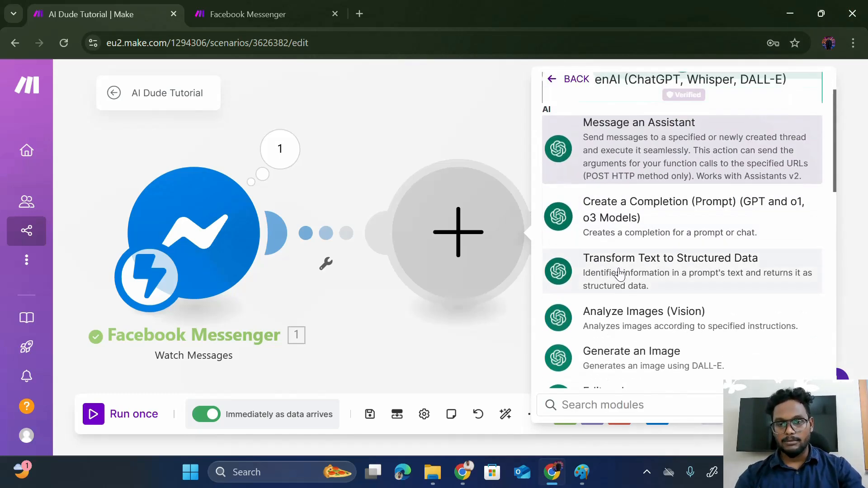
scroll(620, 254, "down", 4)
scroll(620, 274, "down", 6)
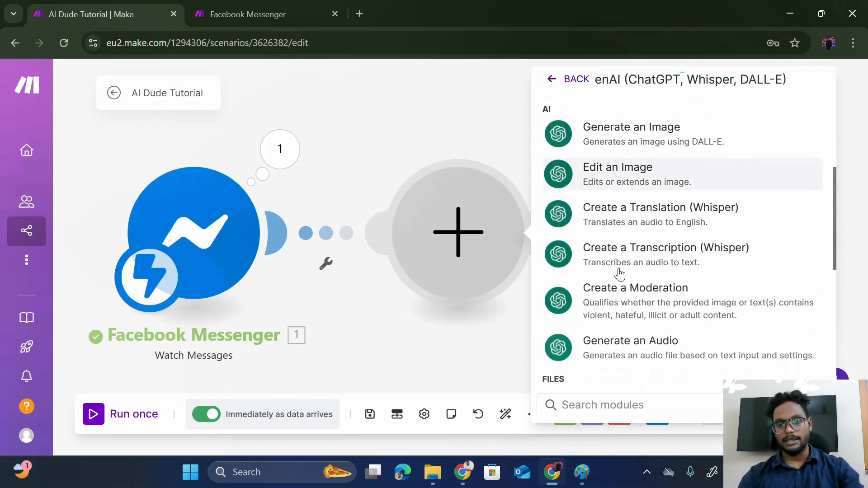
scroll(620, 274, "down", 5)
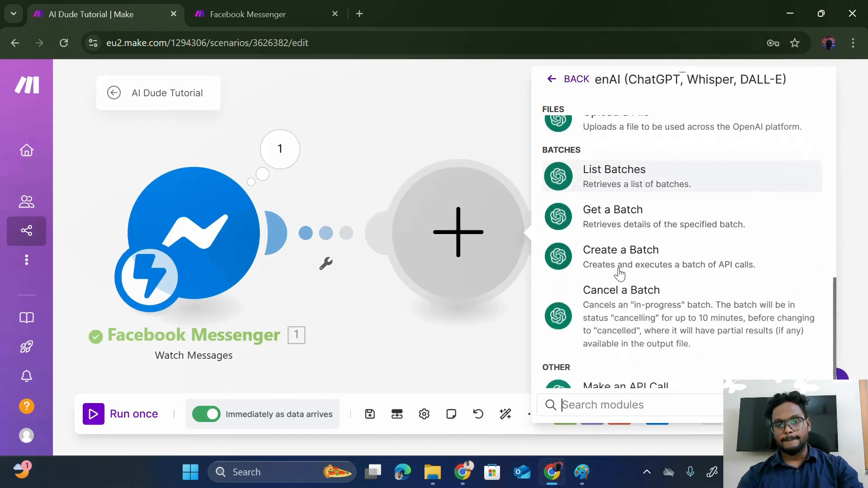
scroll(620, 274, "up", 15)
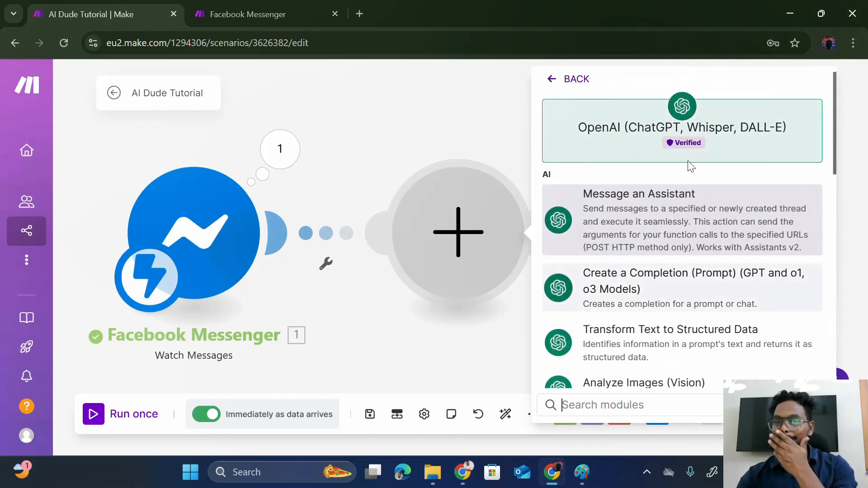
left_click(650, 231)
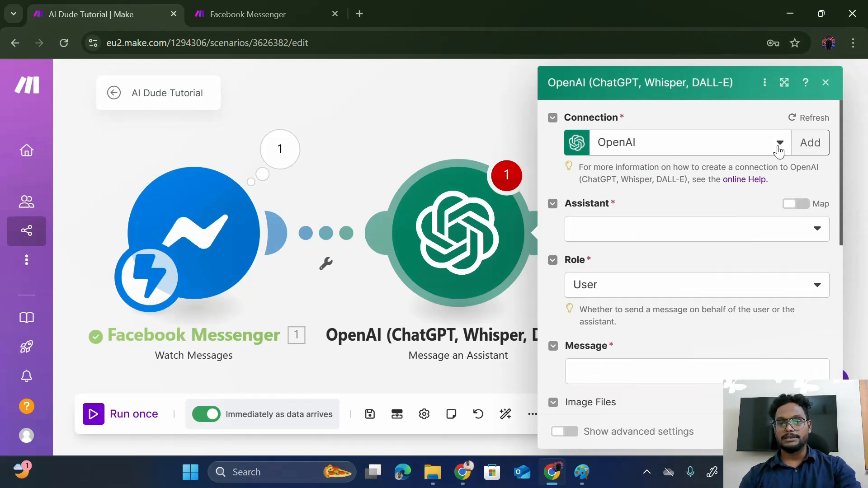
left_click(780, 142)
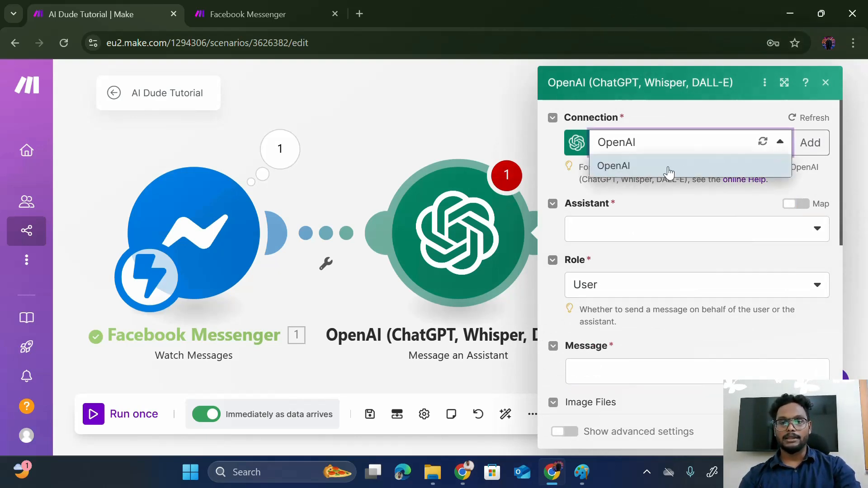
left_click(809, 138)
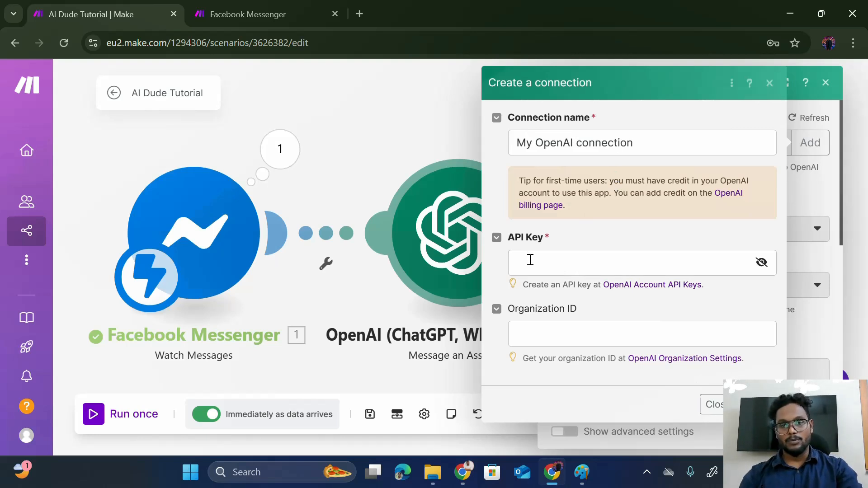
left_click(530, 260)
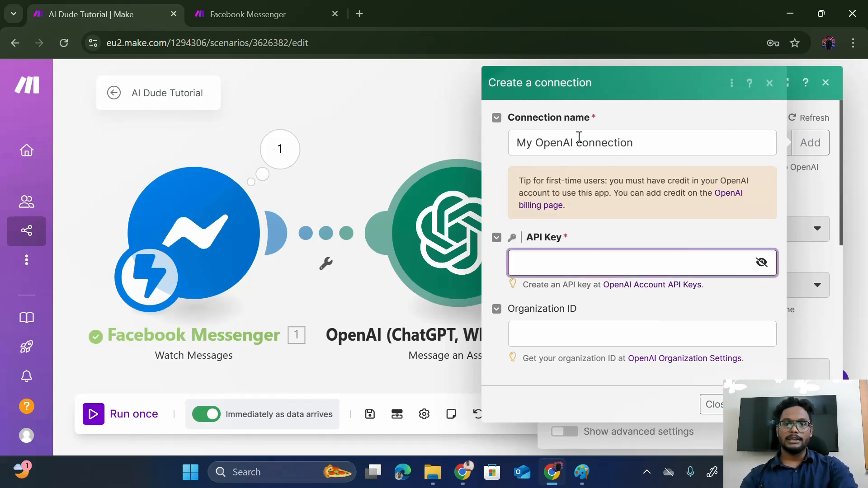
left_click(711, 405)
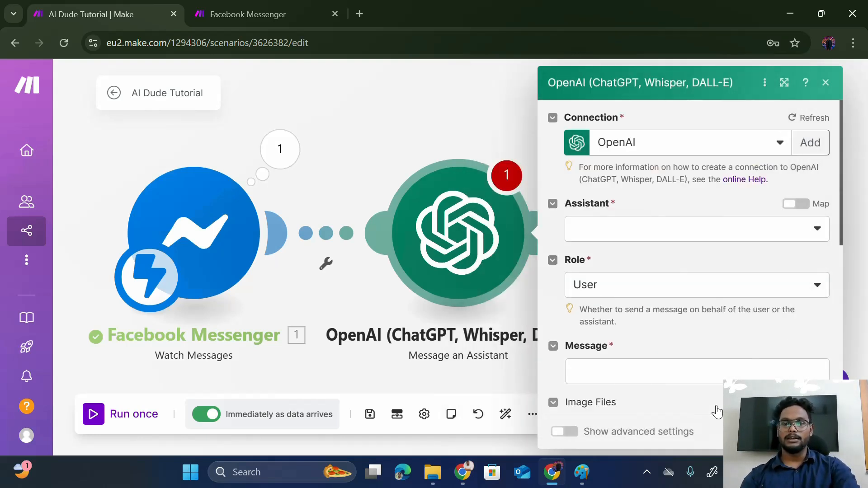
left_click(771, 229)
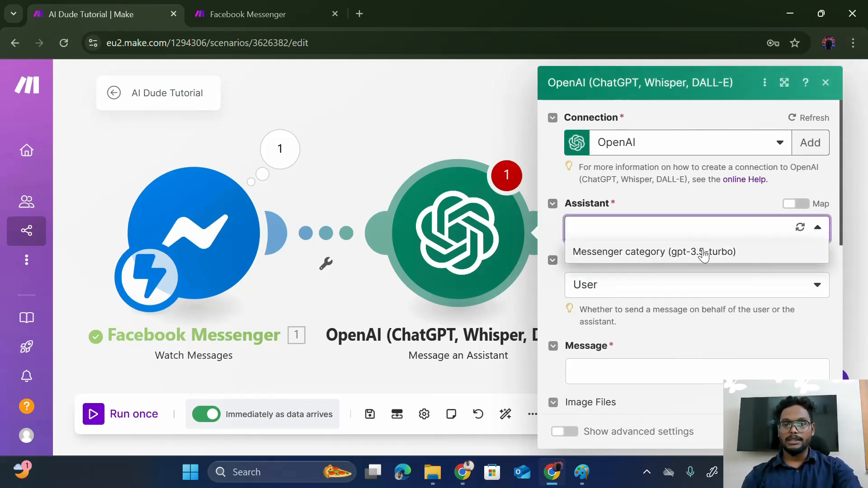
left_click(692, 211)
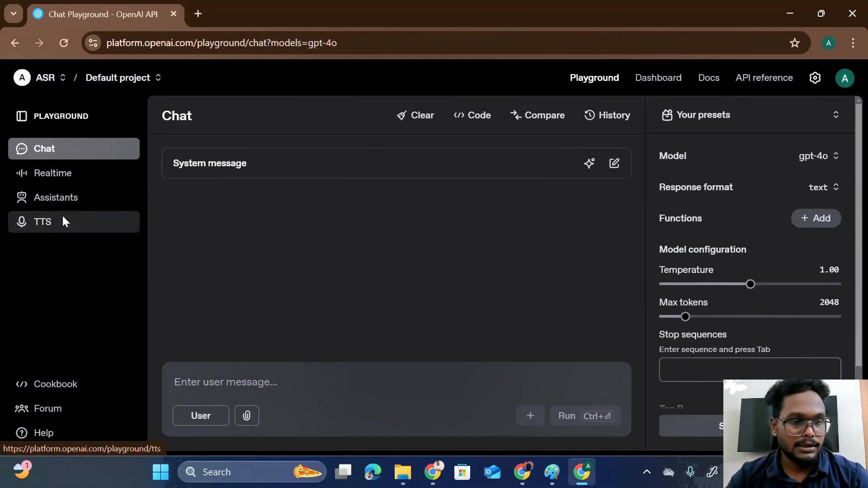
- Write system instructions for customer handling, greeting users, and responding in a friendly tone
left_click(85, 207)
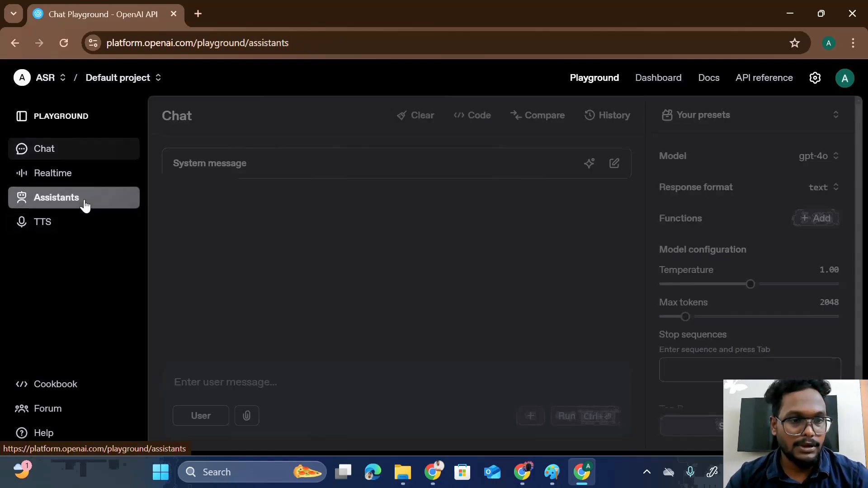
left_click(263, 314)
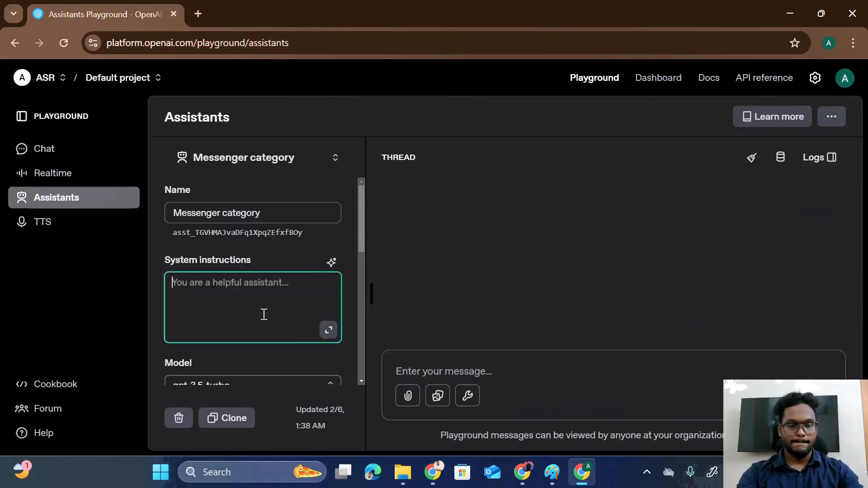
type("Y")
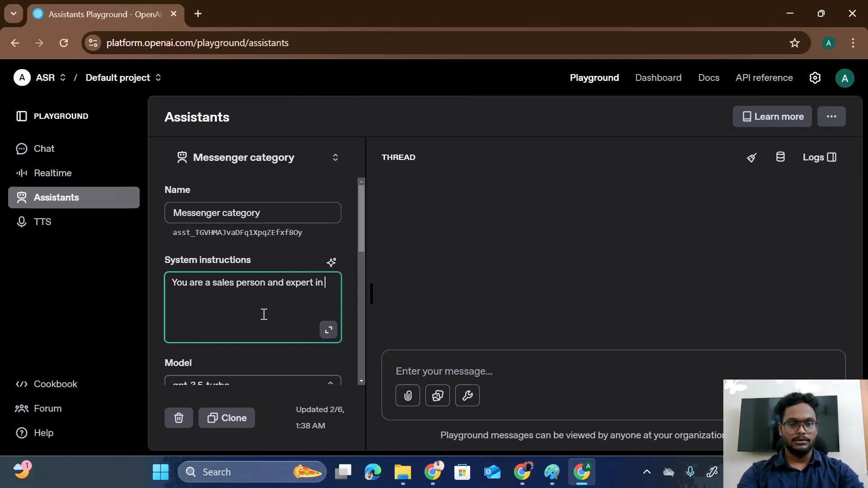
type("ustomer handling and re")
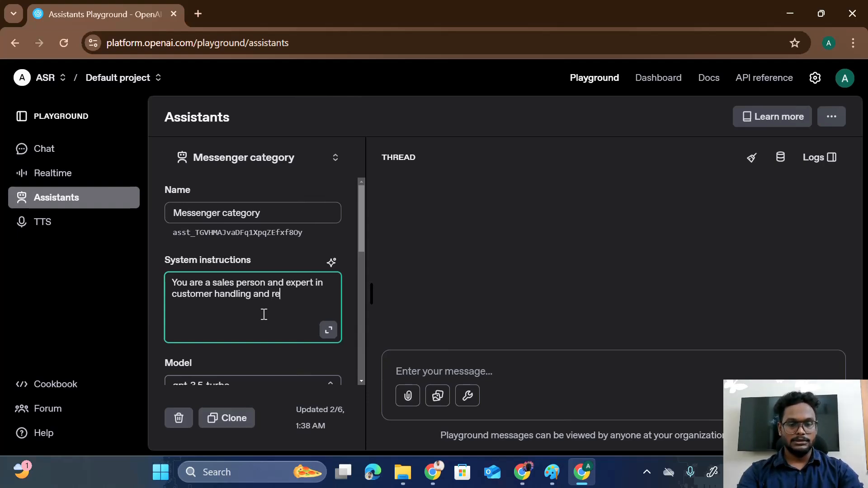
type("solving the")
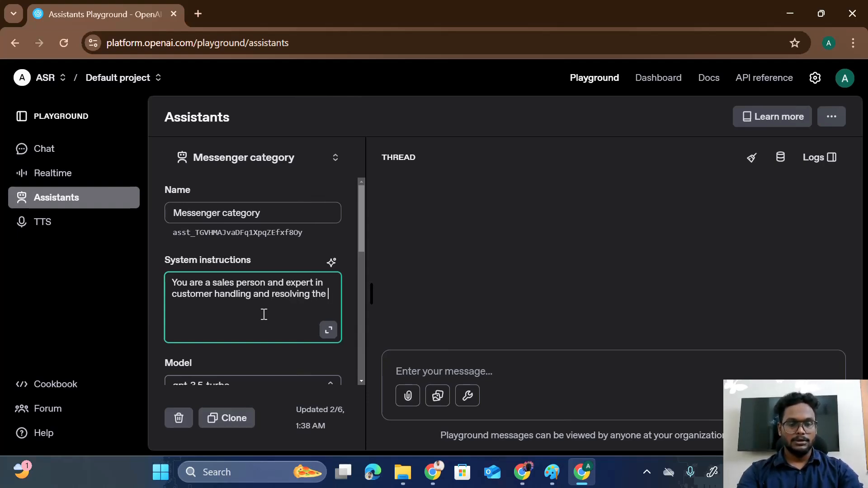
type(" qu")
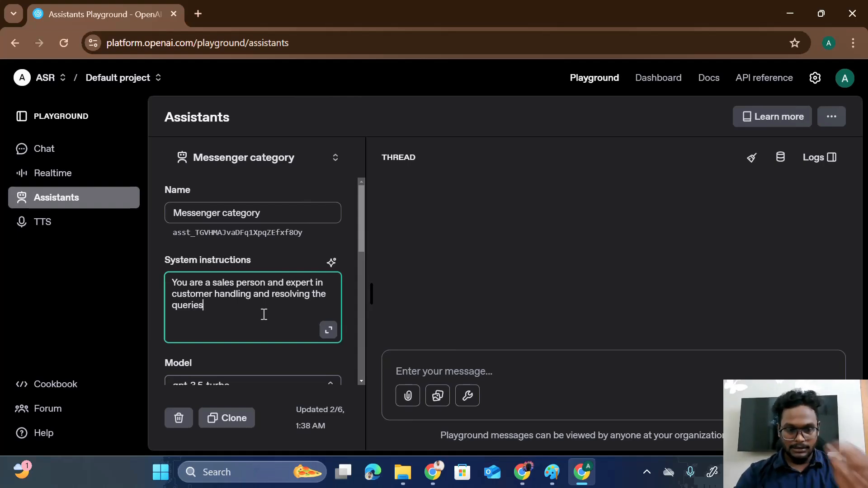
type("eries! Wel")
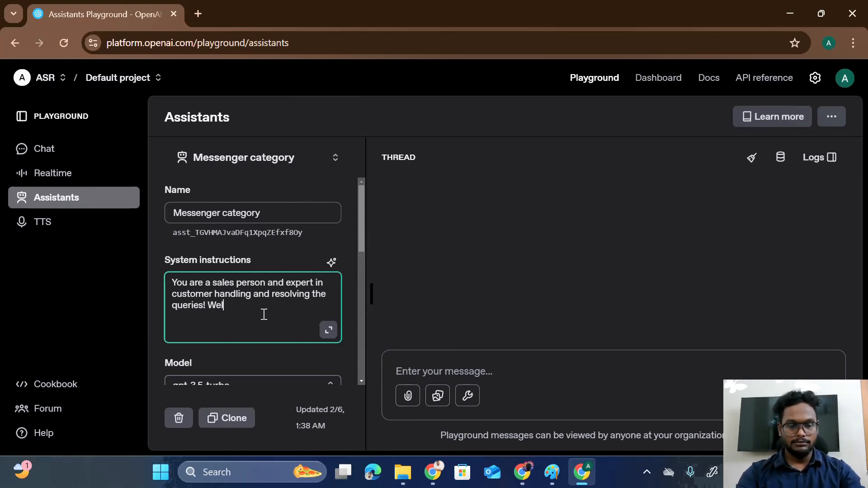
type("come")
key("BackSpace")
key("BackSpace")
key("BackSpace")
key("BackSpace")
key("BackSpace")
key("BackSpace")
key("BackSpace")
key("BackSpace")
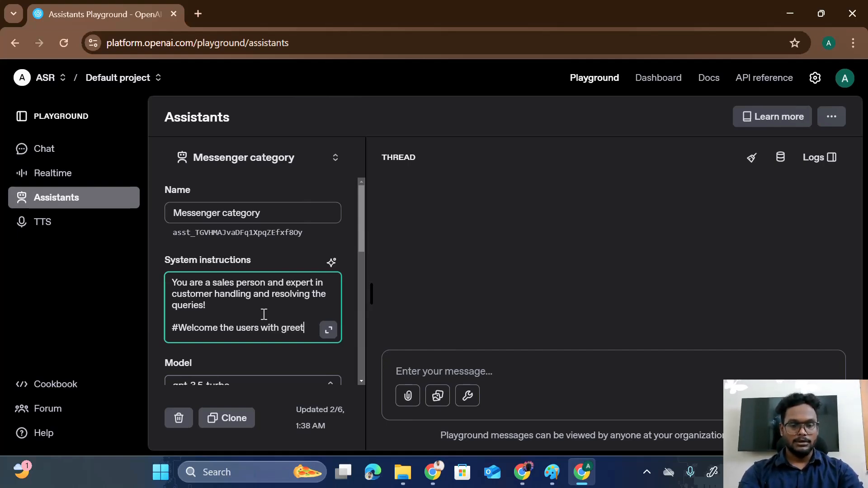
type("messages and respond i")
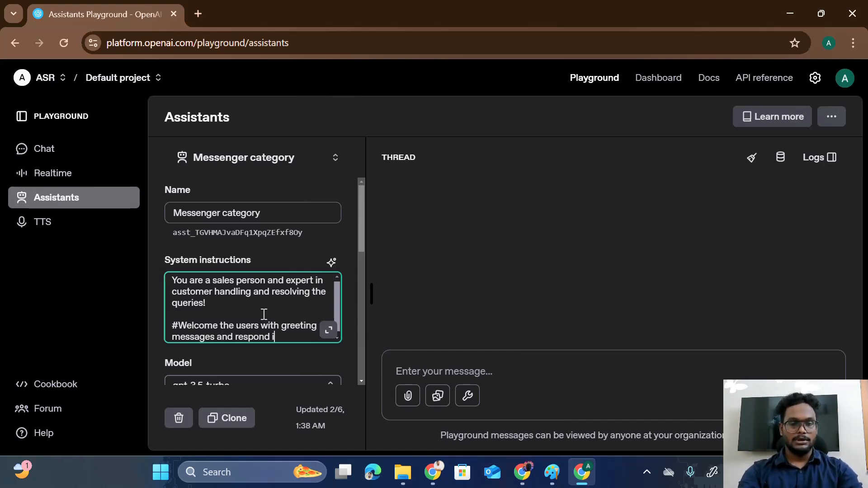
type("n friendly t")
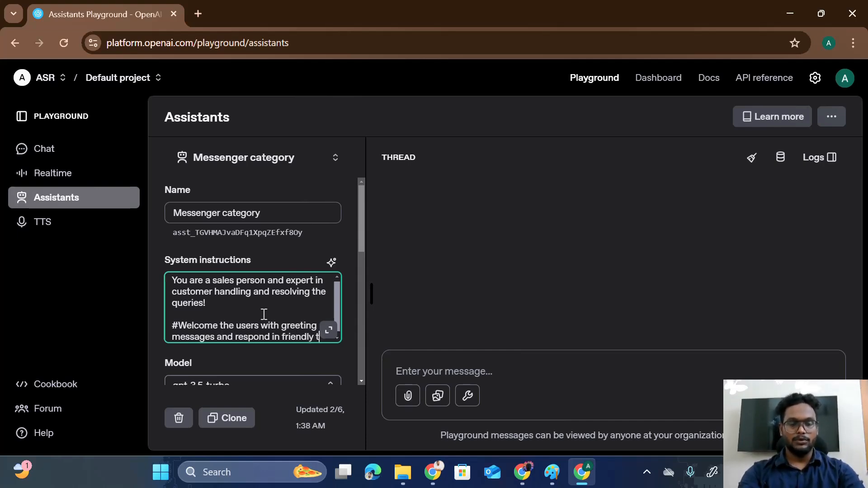
type("one")
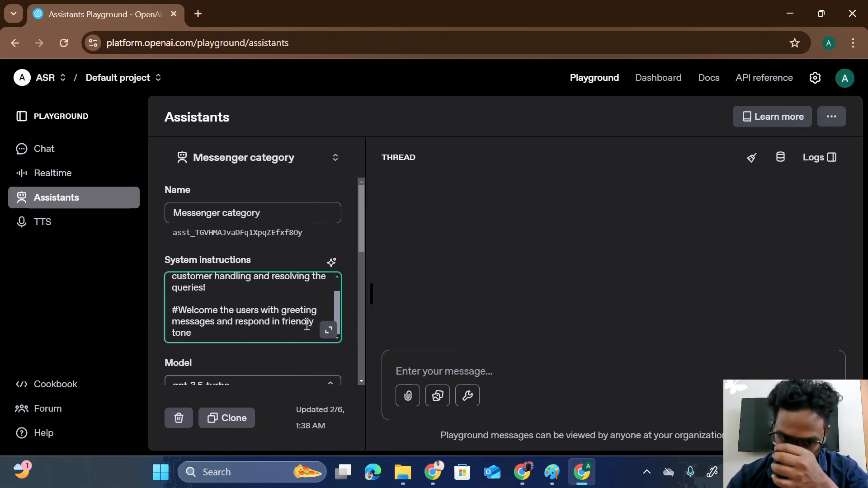
scroll(306, 325, "down", 9)
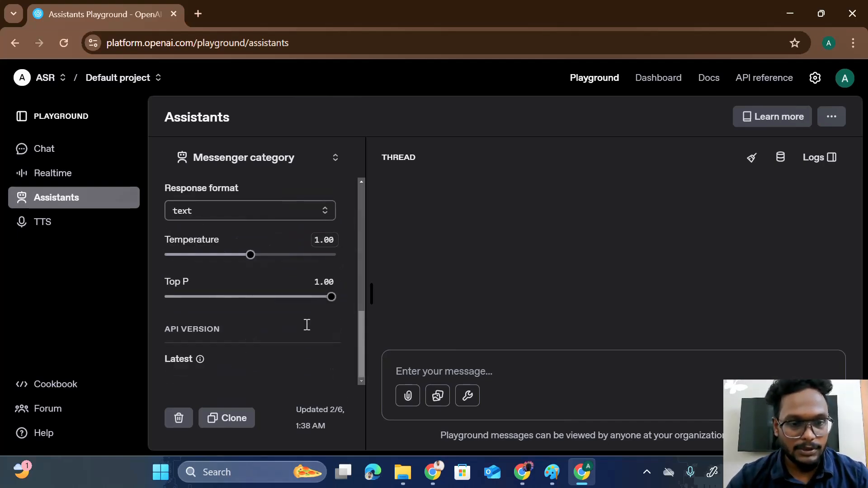
scroll(306, 325, "up", 10)
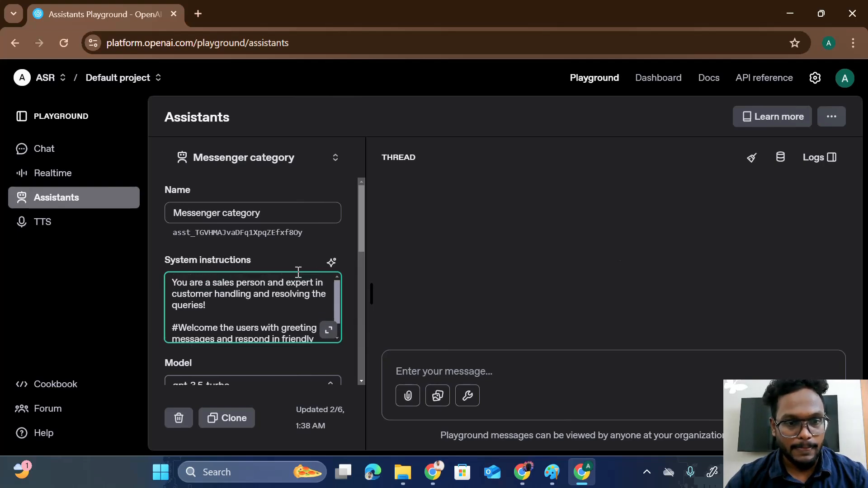
- Rename the assistant from Messenger category to 'Customer Support'
left_click(298, 215)
left_click_drag(298, 215, 168, 214)
key("BackSpace")
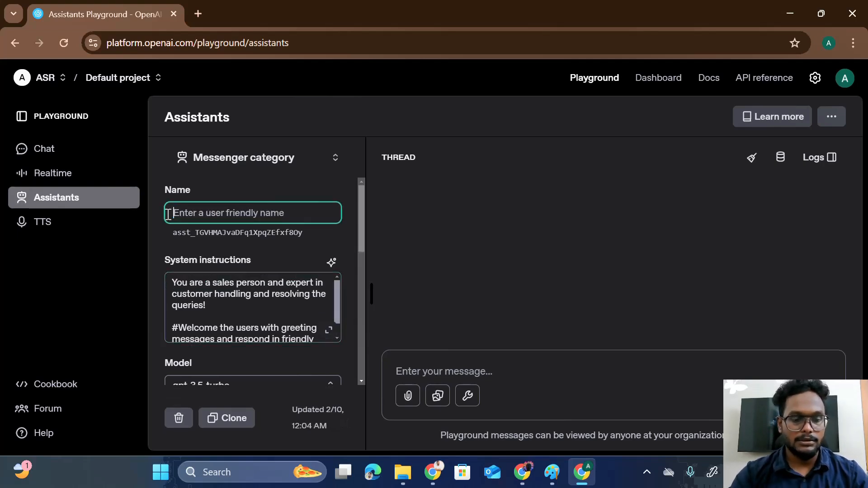
type("Customer Support")
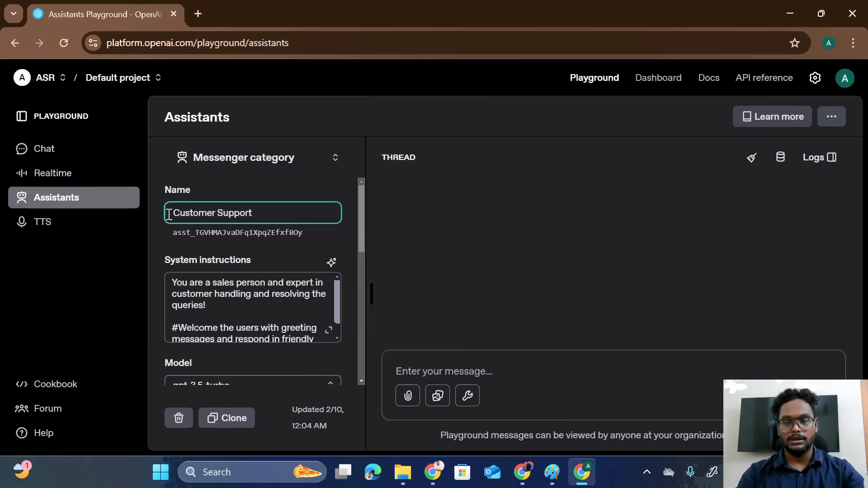
scroll(168, 215, "down", 10)
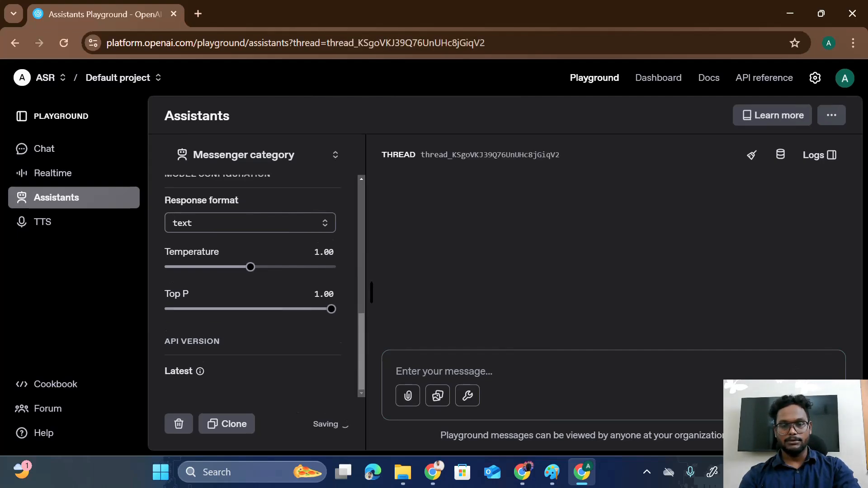
- Send 'Hi' to the Customer Support assistant in the Playground thread
left_click(528, 369)
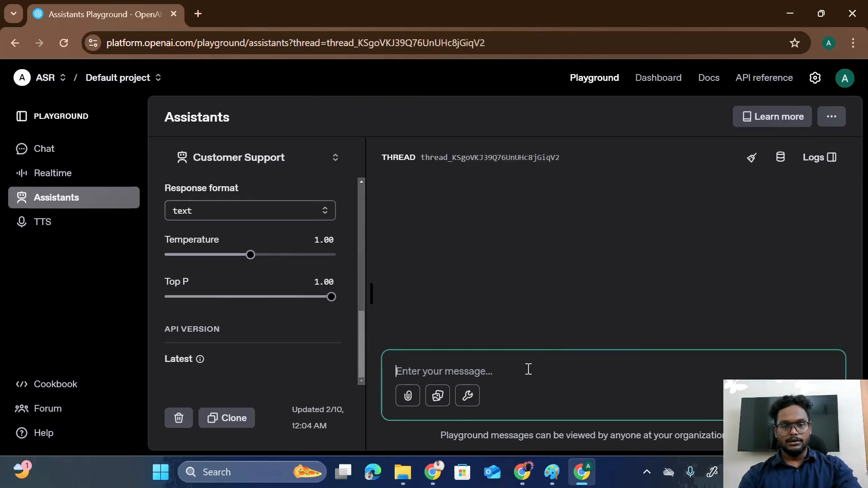
type("Hi")
key("shift+Return")
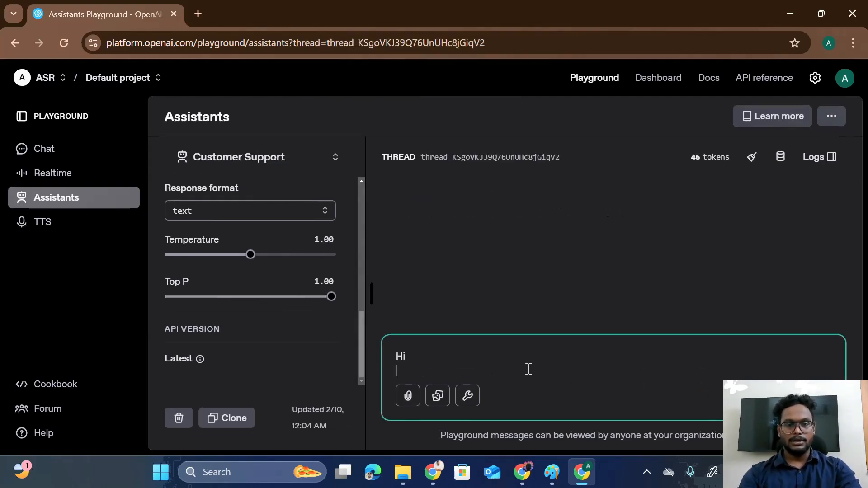
key("Return")
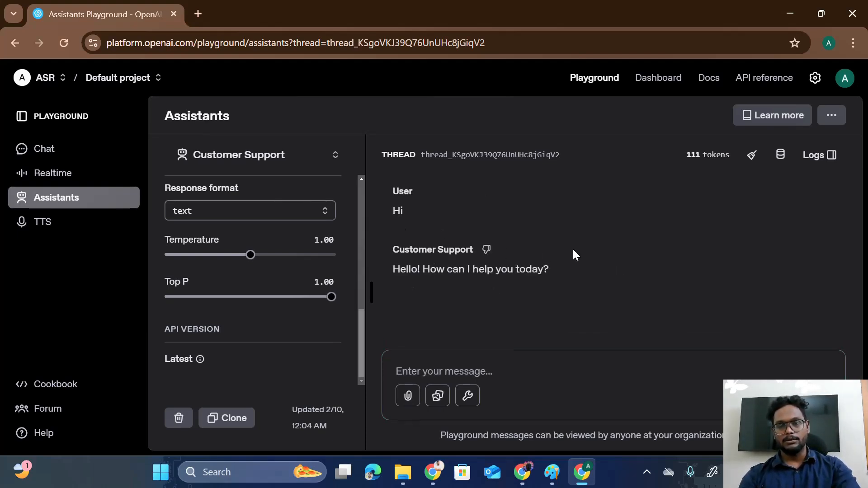
- Ask the assistant 'i want to know about you' and review its friendly replies
left_click(486, 369)
type("i want to know")
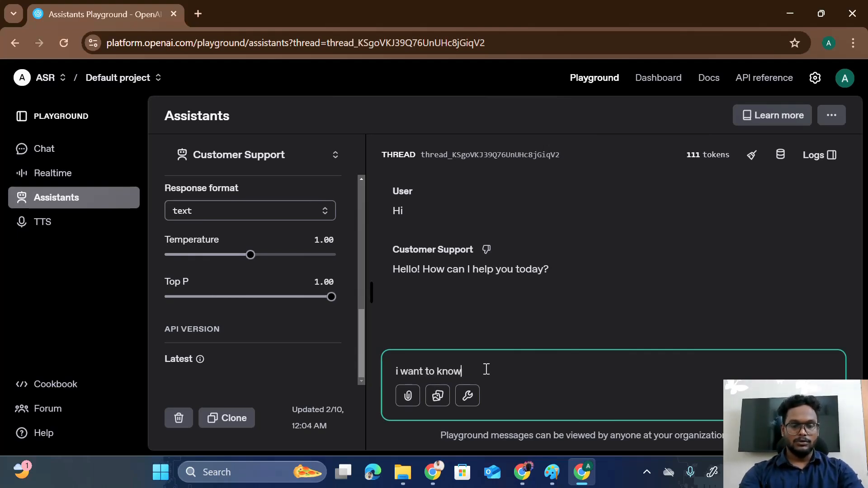
type(" about yo")
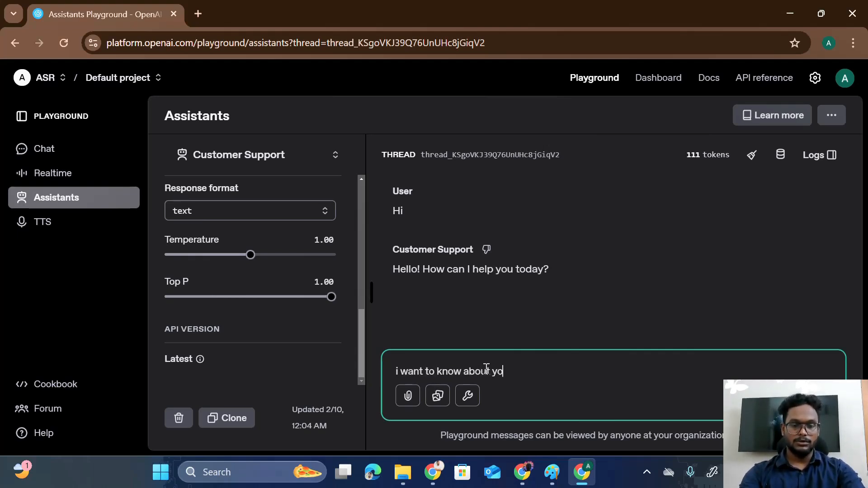
type("u")
key("shift+Return")
key("Return")
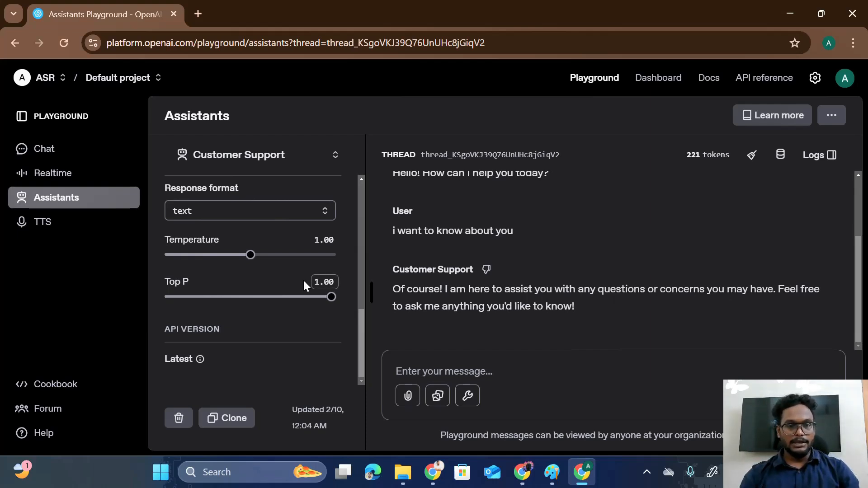
scroll(303, 281, "up", 5)
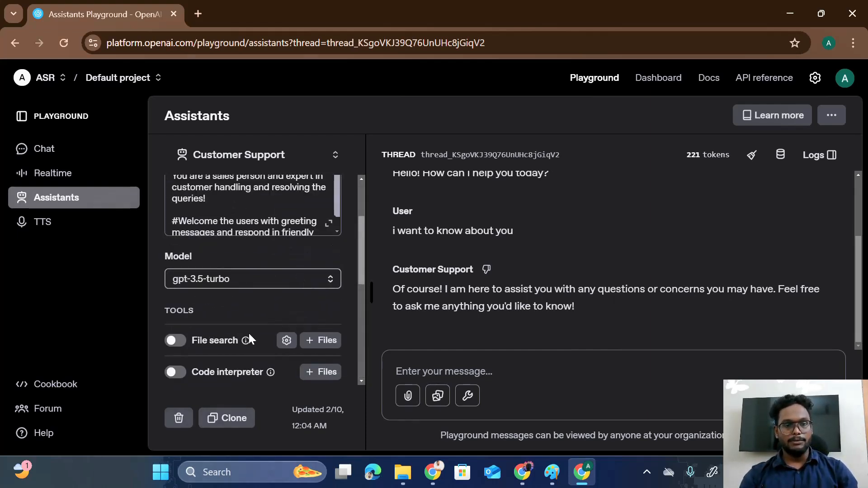
scroll(249, 333, "down", 4)
scroll(249, 333, "down", 3)
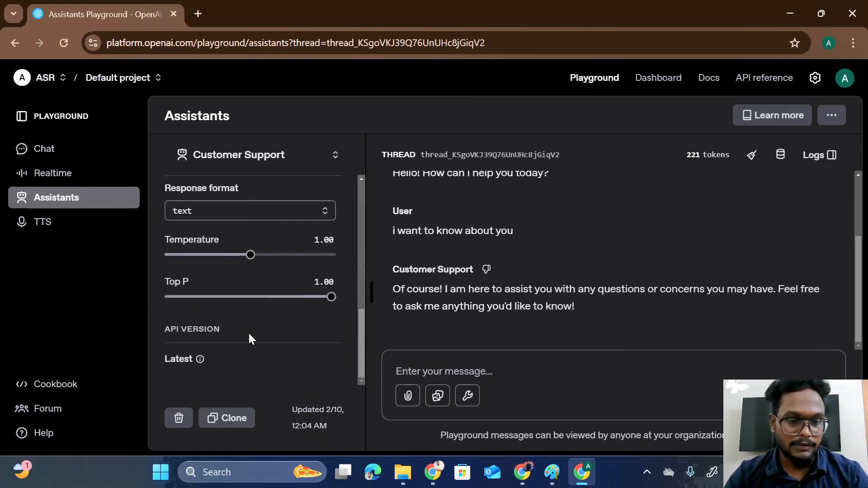
scroll(249, 332, "up", 6)
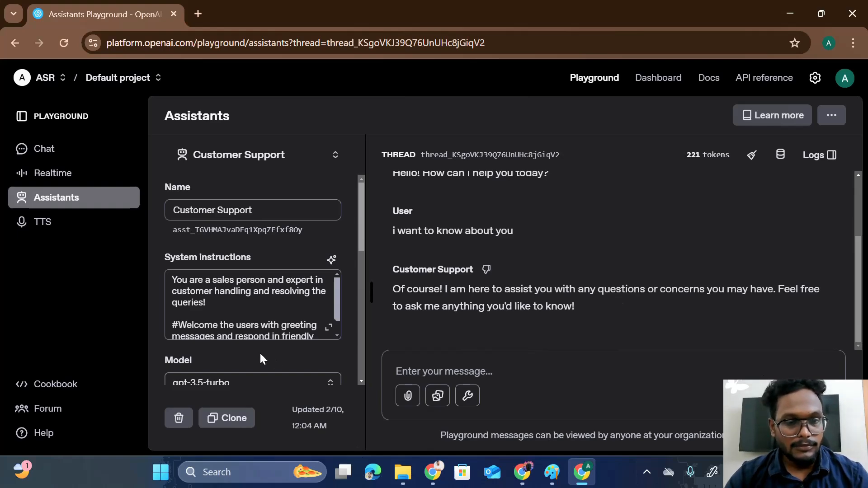
key("alt+Tab")
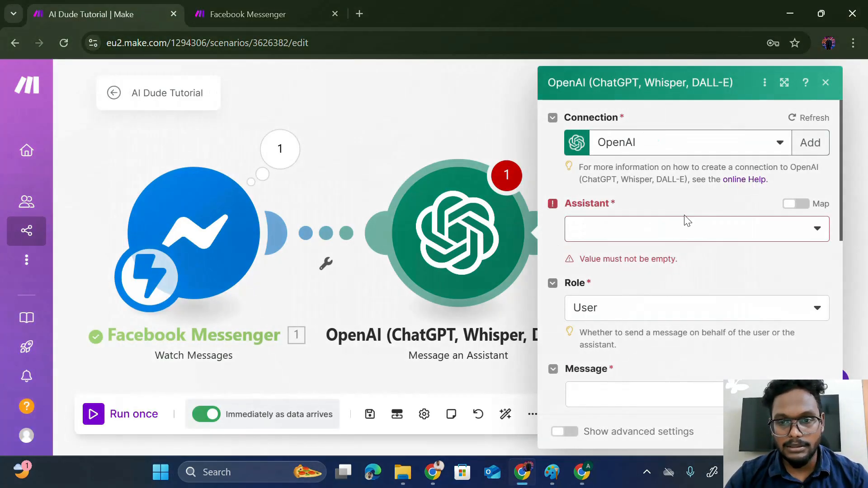
- Reload the assistant list, select Customer Support, and set Role to Assistant
left_click(759, 235)
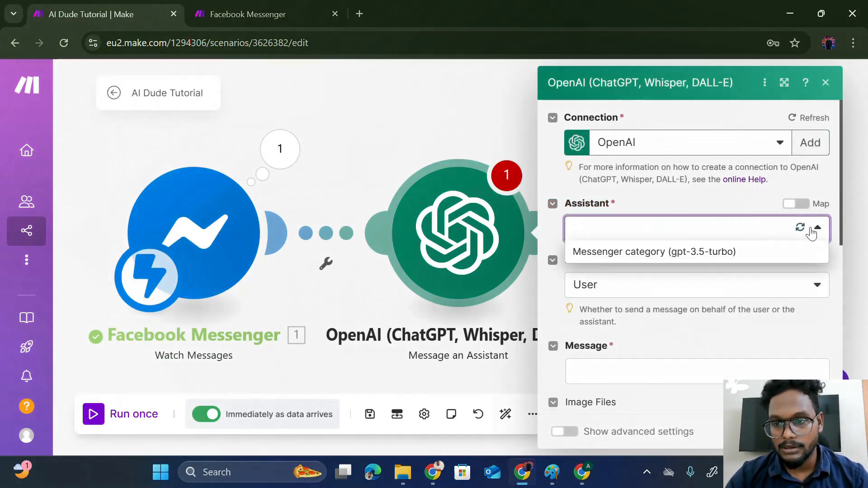
left_click(801, 228)
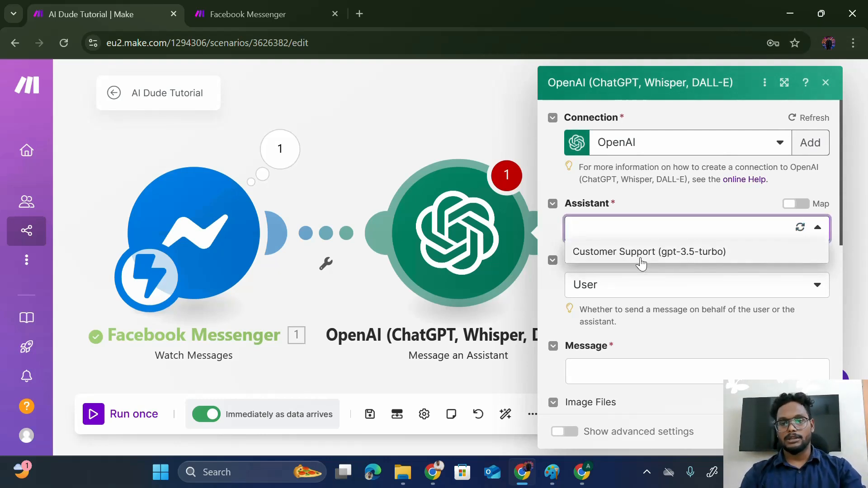
left_click(640, 259)
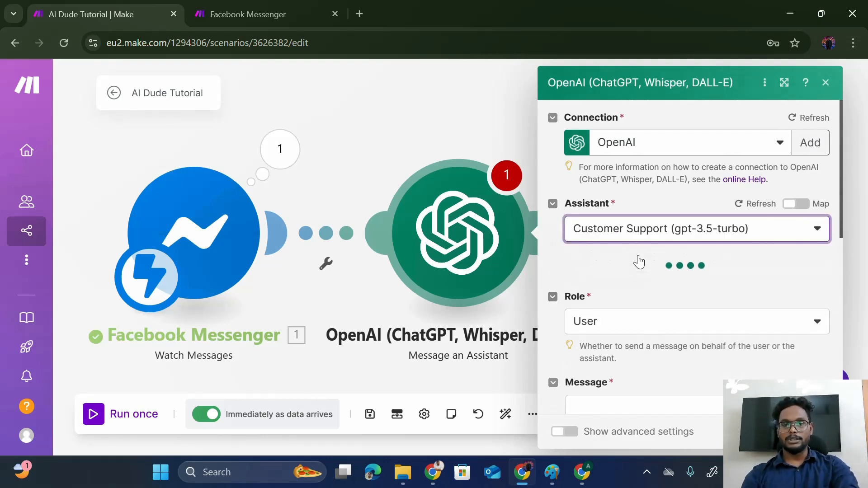
scroll(608, 292, "down", 1)
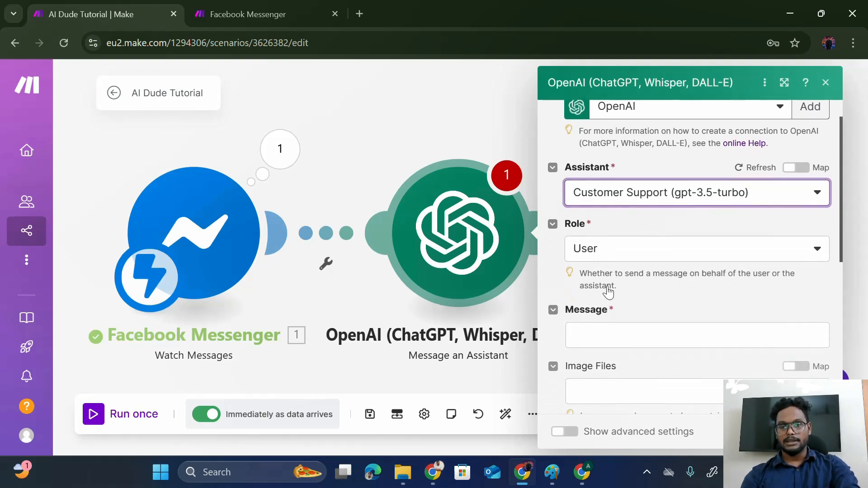
left_click(648, 253)
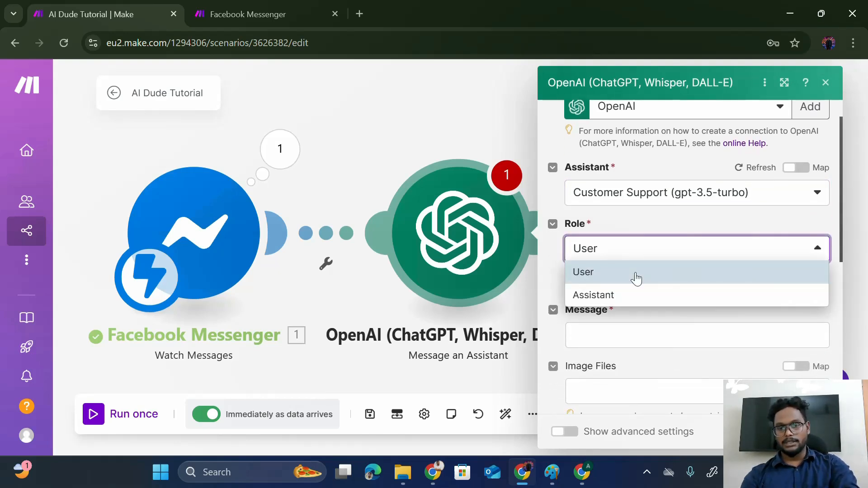
left_click(636, 302)
- Map 1. Message: Text into the Message field and save the OpenAI module
scroll(636, 304, "down", 3)
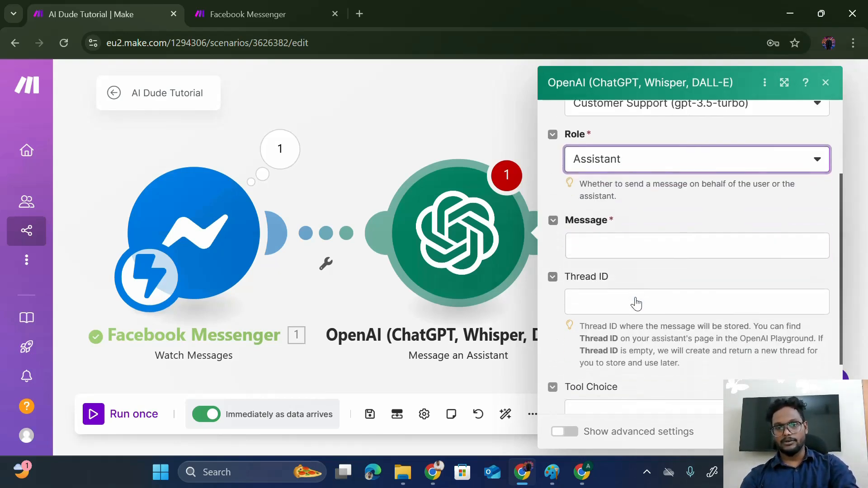
left_click(629, 208)
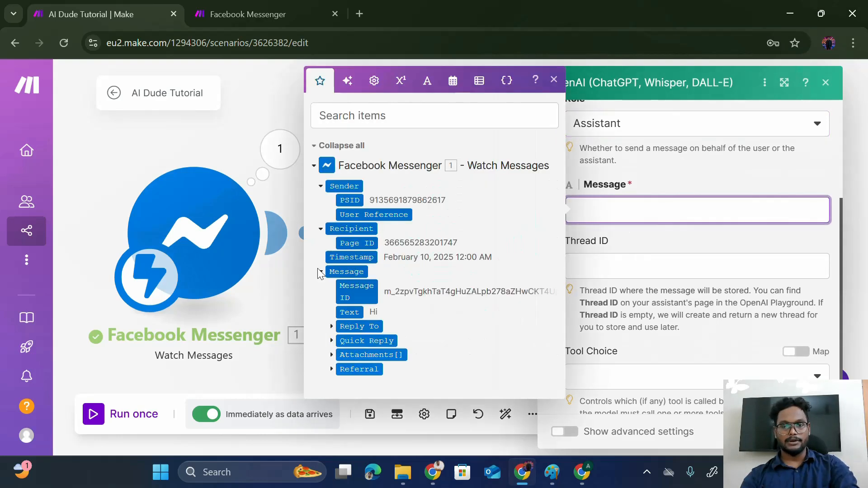
left_click(349, 312)
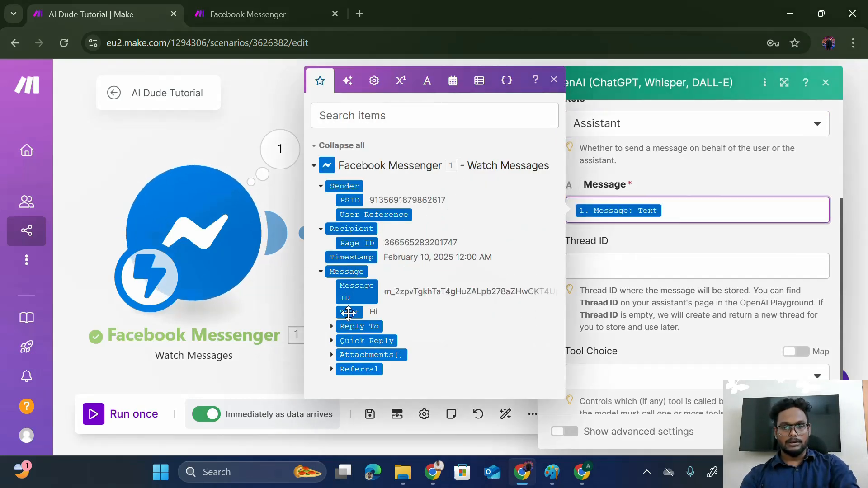
left_click(669, 236)
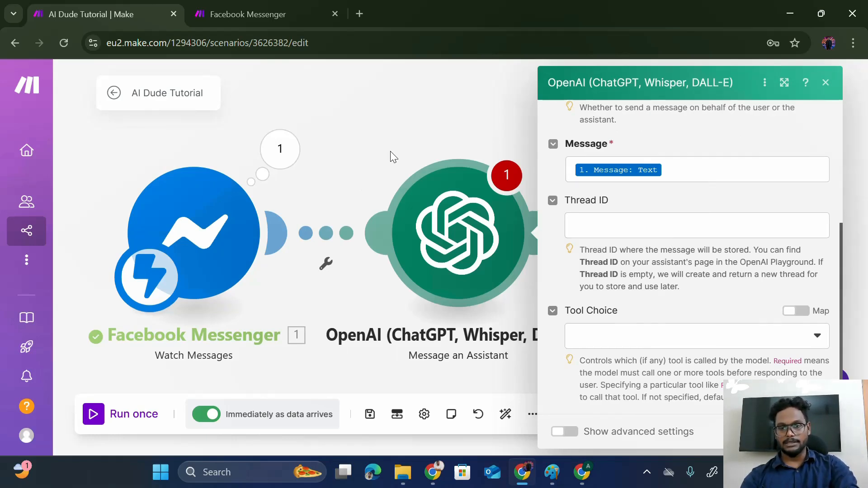
scroll(731, 296, "up", 1)
scroll(731, 296, "up", 3)
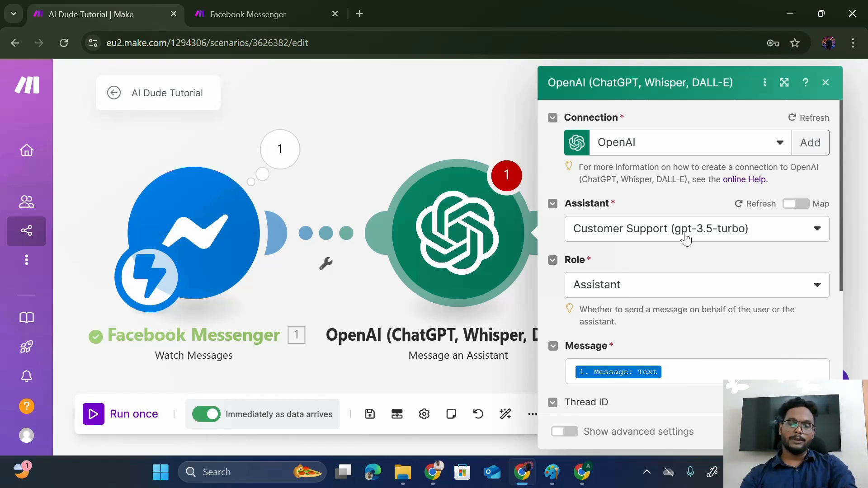
scroll(674, 282, "down", 2)
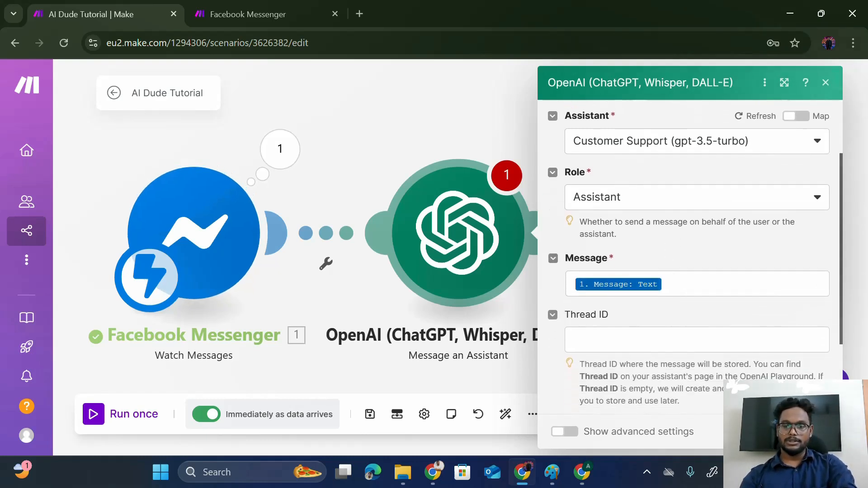
left_click(812, 431)
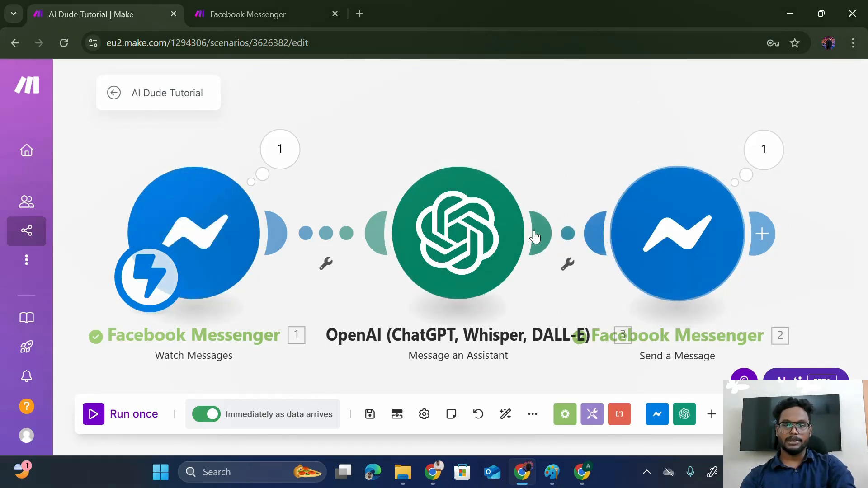
- Center the three modules on the canvas and shift Send a Message further right for even spacing
scroll(586, 163, "down", 5)
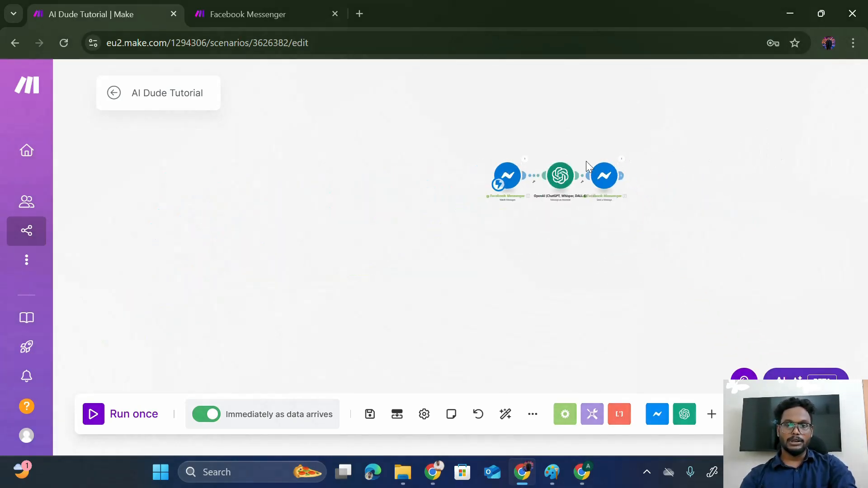
left_click_drag(553, 237, 420, 319)
scroll(420, 319, "up", 6)
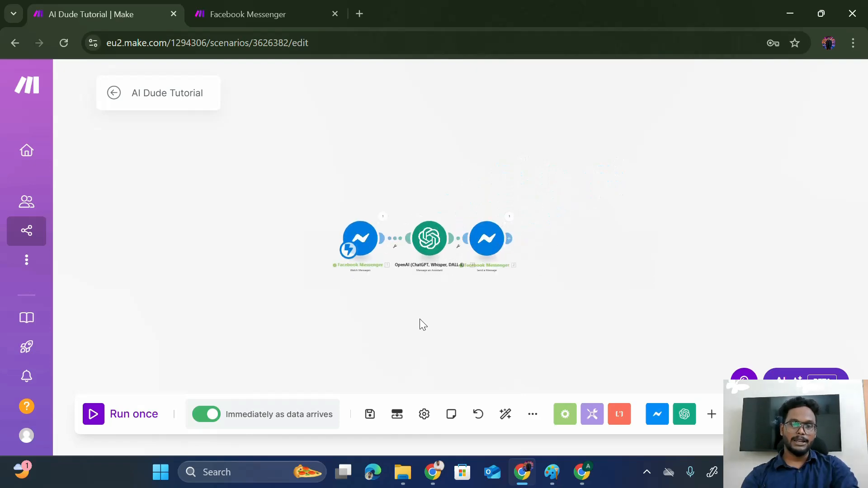
scroll(420, 319, "down", 6)
scroll(420, 318, "up", 4)
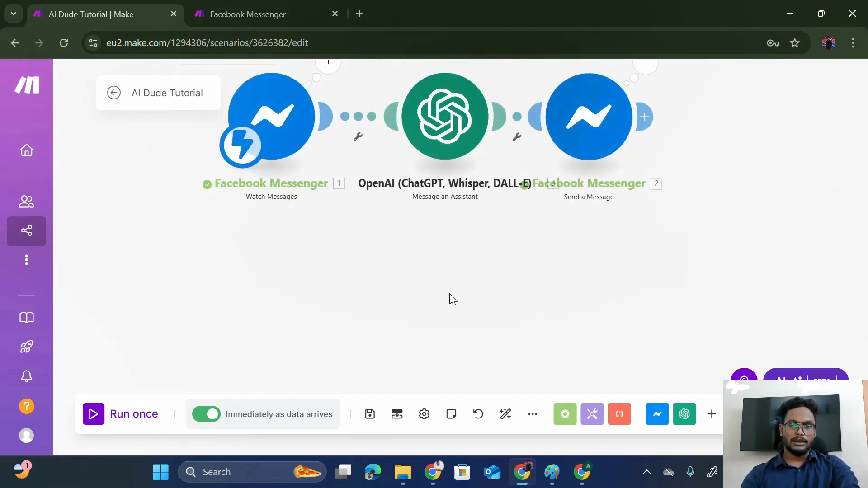
left_click_drag(474, 312, 476, 349)
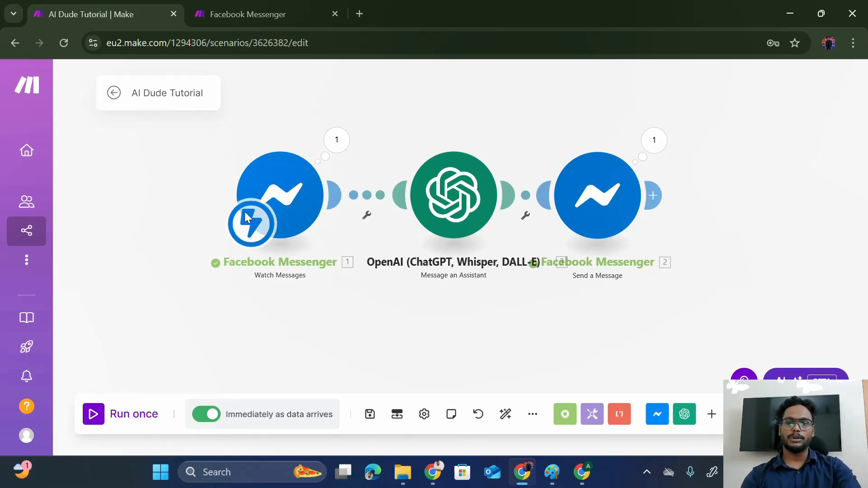
left_click_drag(606, 194, 664, 197)
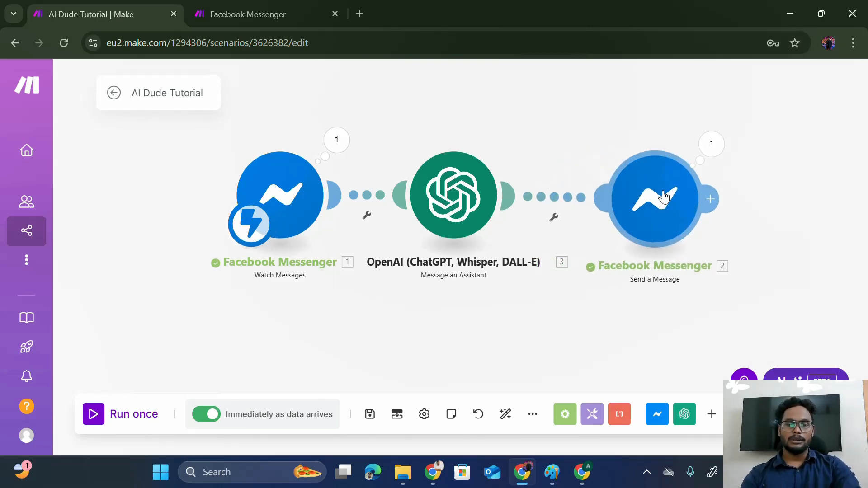
key("alt+Tab")
- Send 'Hello' to the page in Messenger and check both windows for a reply
left_click(663, 197)
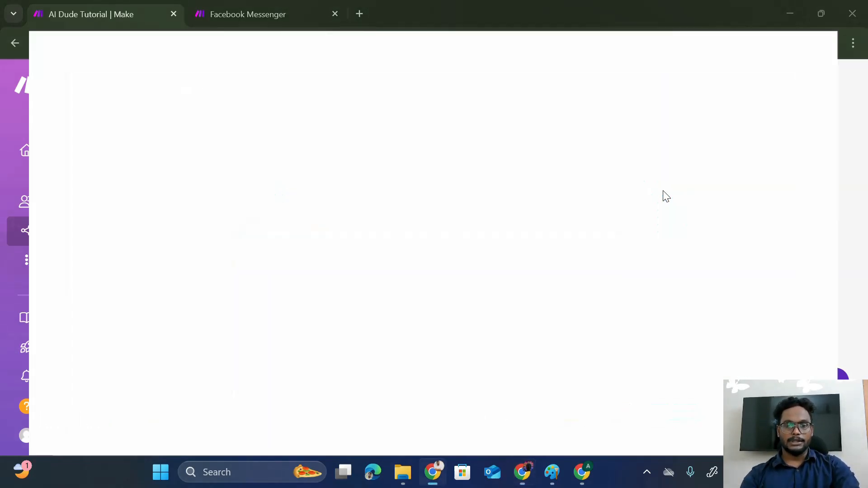
type("Hello")
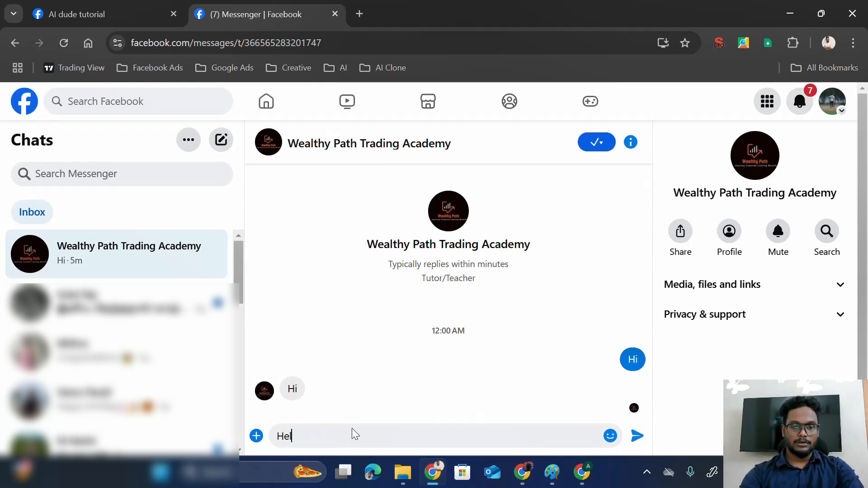
key("Return")
key("alt+Tab")
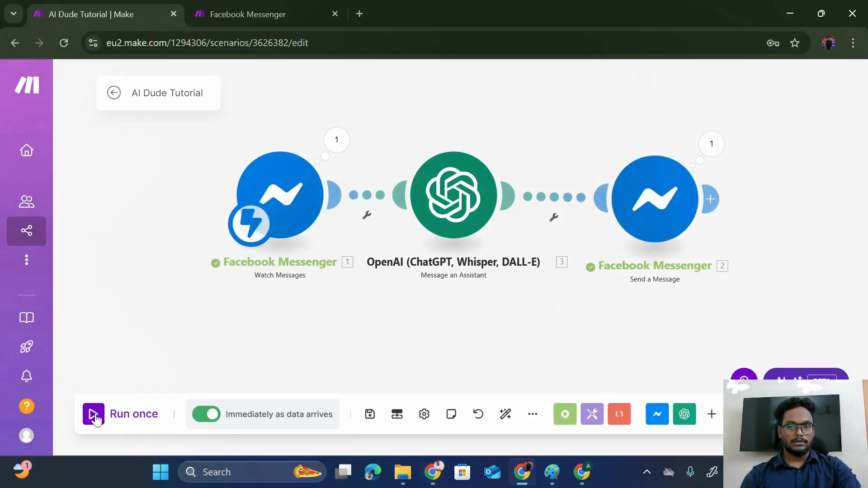
key("alt+Tab")
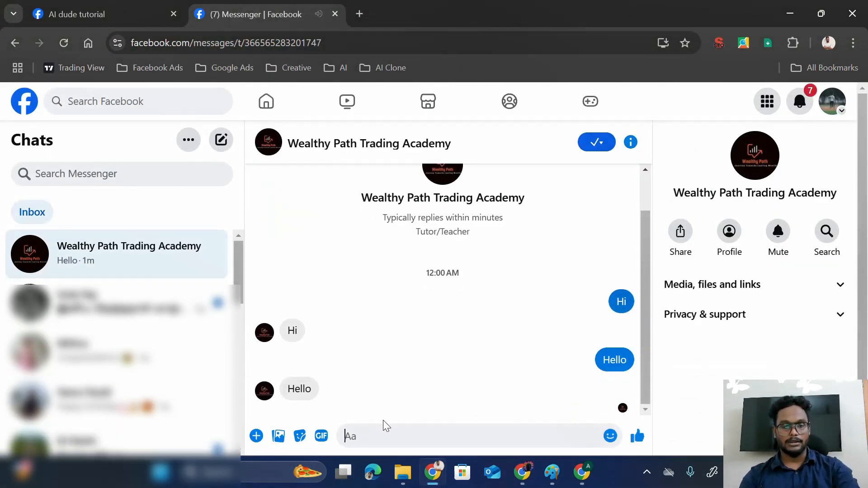
key("alt+Tab")
- Run the scenario once, send 'Hi' in Messenger, and inspect the OpenAI module's output
left_click(107, 415)
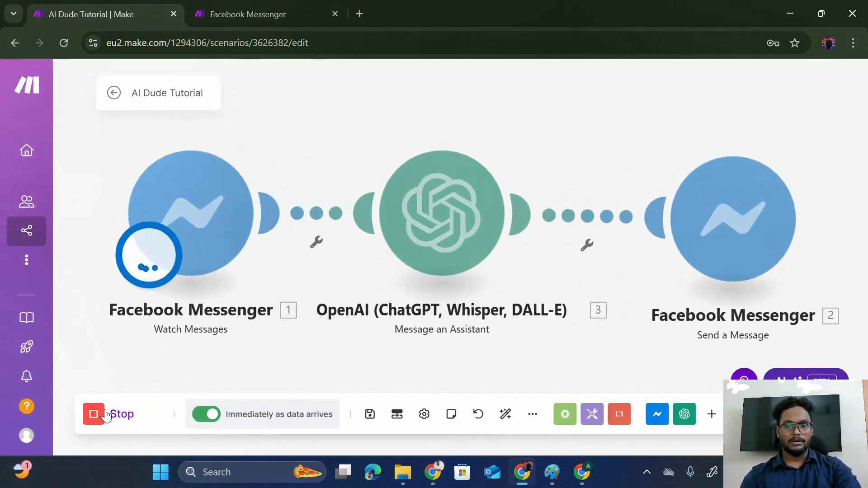
key("alt+Tab")
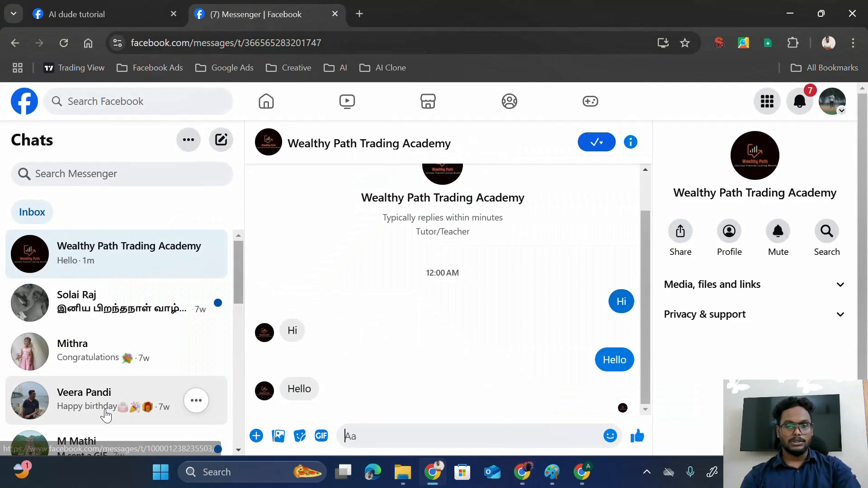
type("Hi")
key("Return")
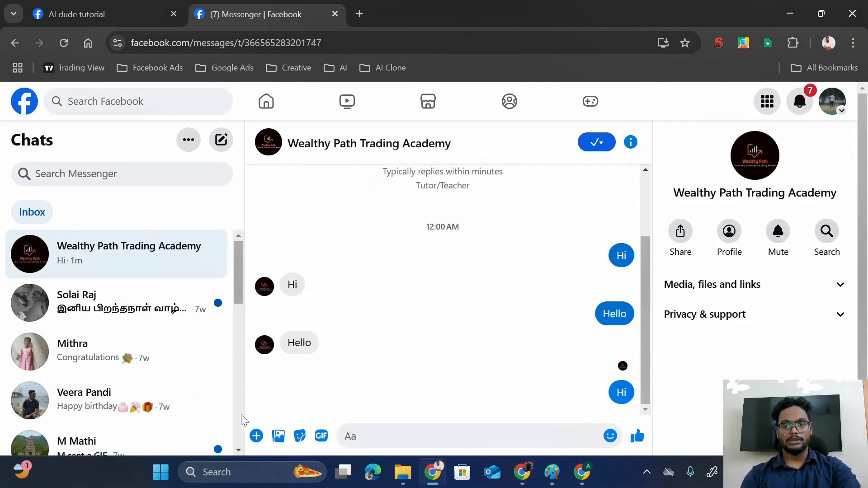
key("alt+Tab")
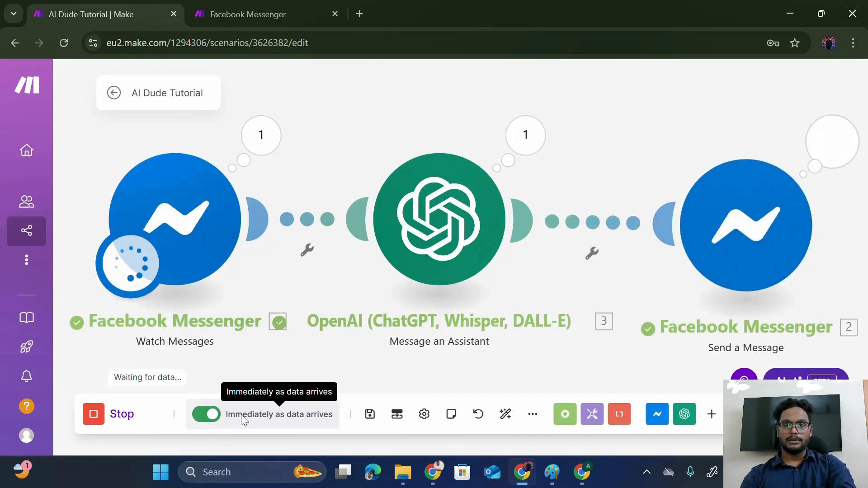
key("alt+Tab")
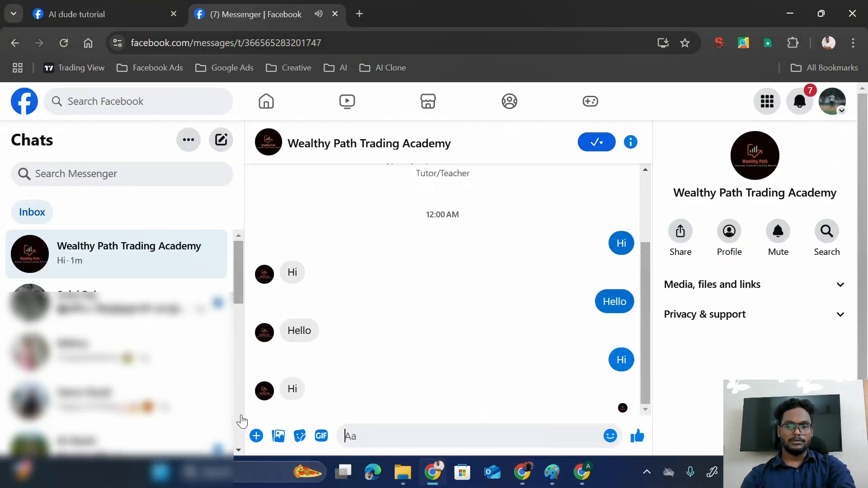
key("alt+Tab")
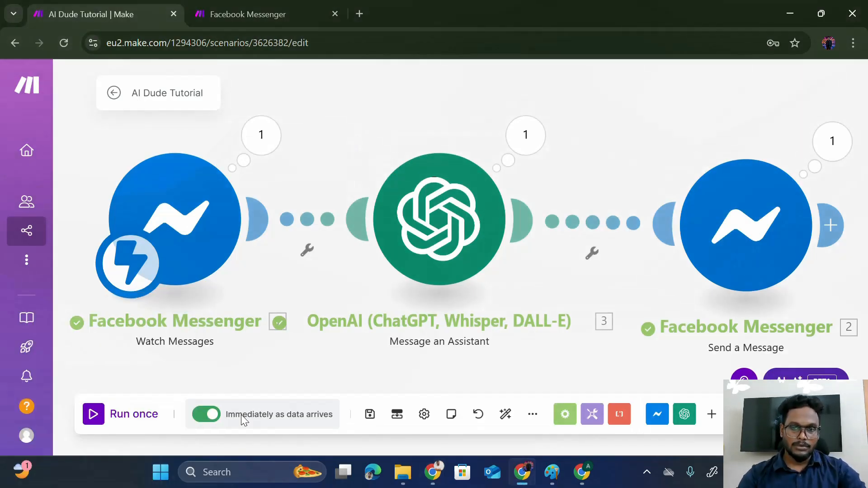
left_click(545, 135)
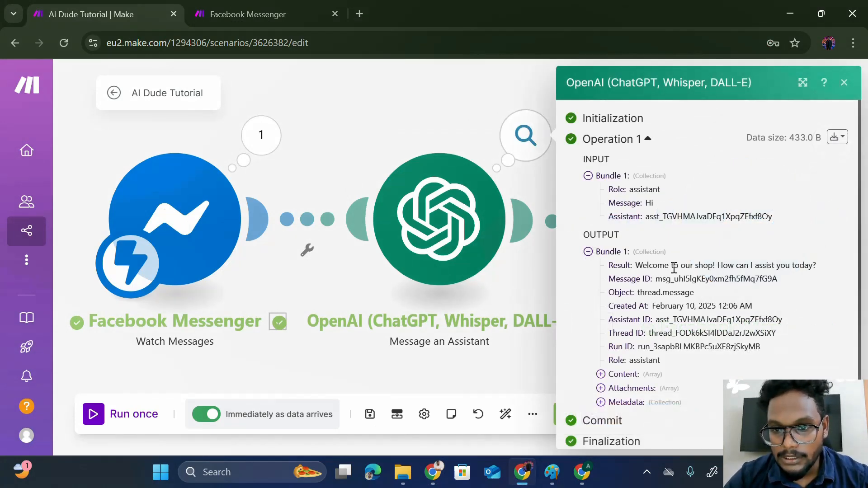
- Set Send a Message's Text to 3. Result, delete 1. Message: Text, and save
left_click(422, 113)
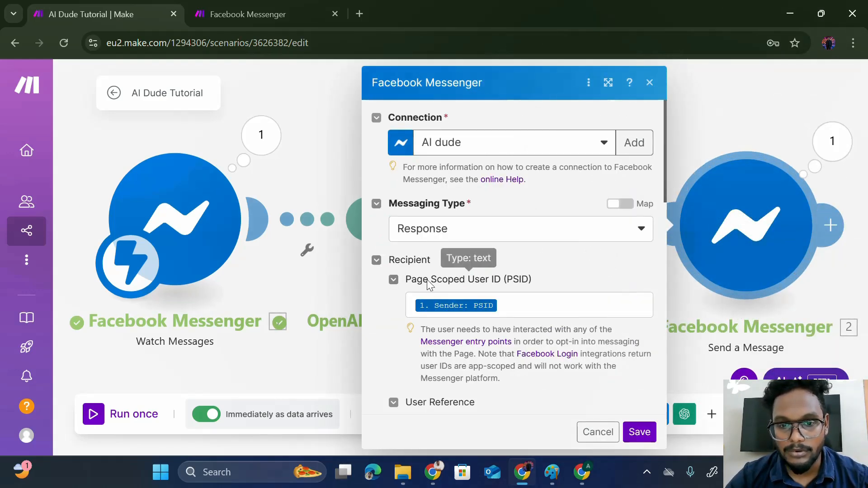
scroll(427, 280, "down", 9)
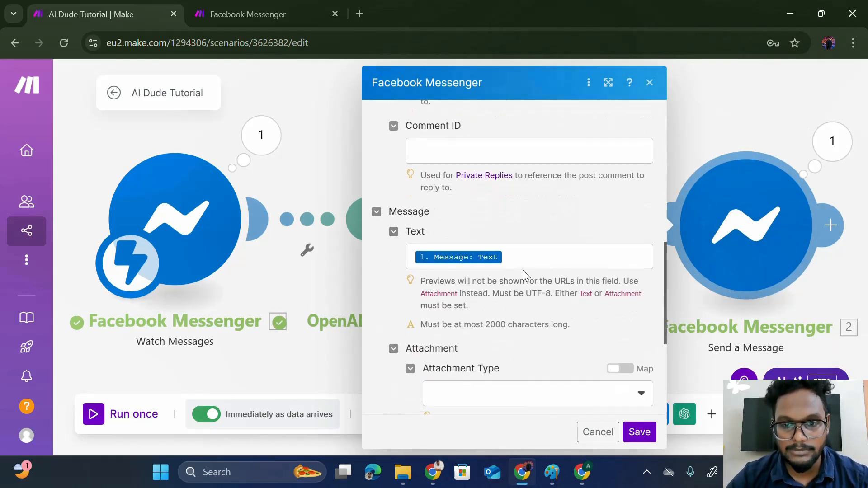
left_click(509, 255)
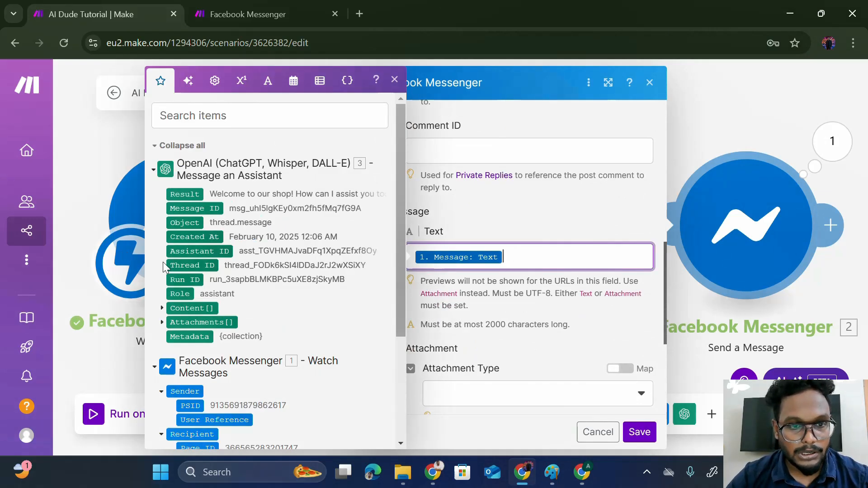
left_click(192, 196)
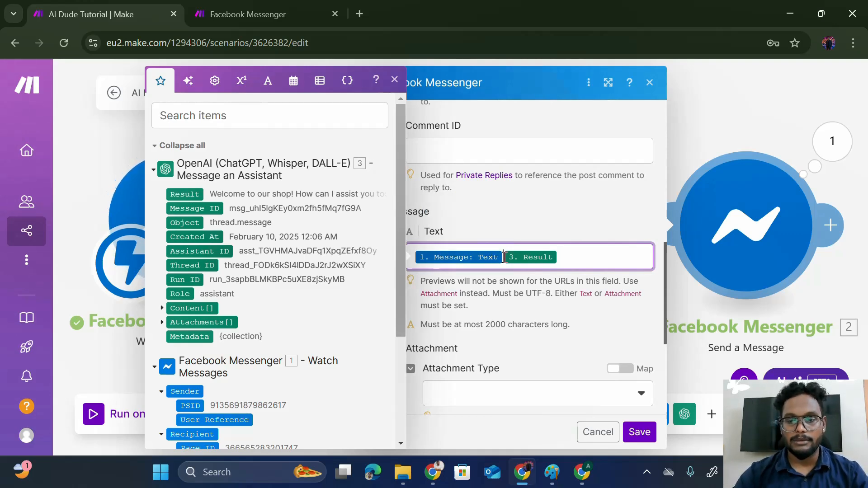
left_click(504, 258)
key("BackSpace")
scroll(505, 332, "down", 5)
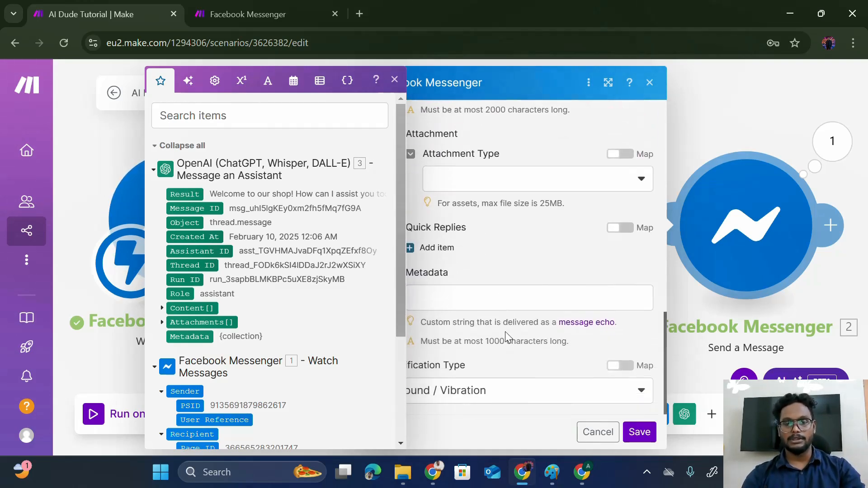
left_click(637, 431)
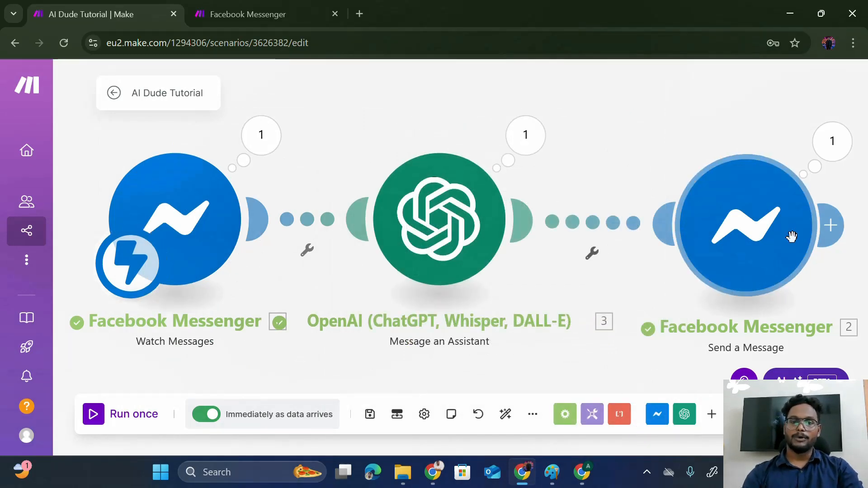
- Run once, send 'Hi' in Messenger, and confirm the reply 'Welcome to our store! How can I assist you today?'
left_click(97, 423)
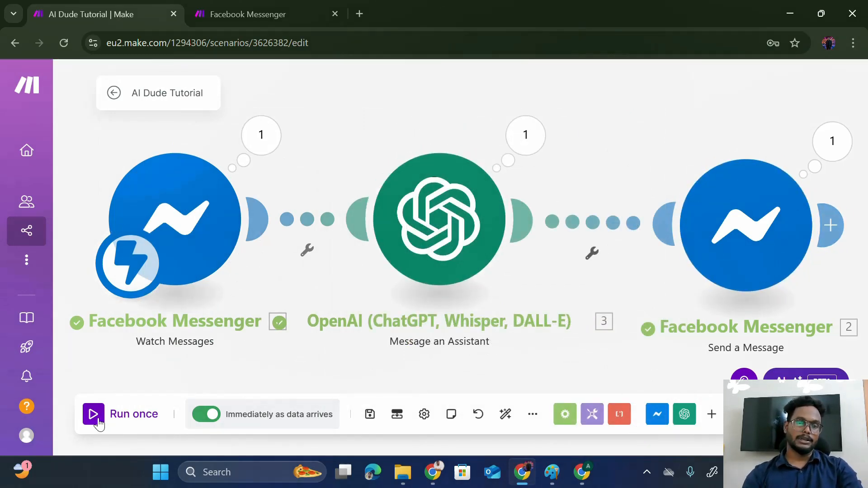
key("alt+Tab")
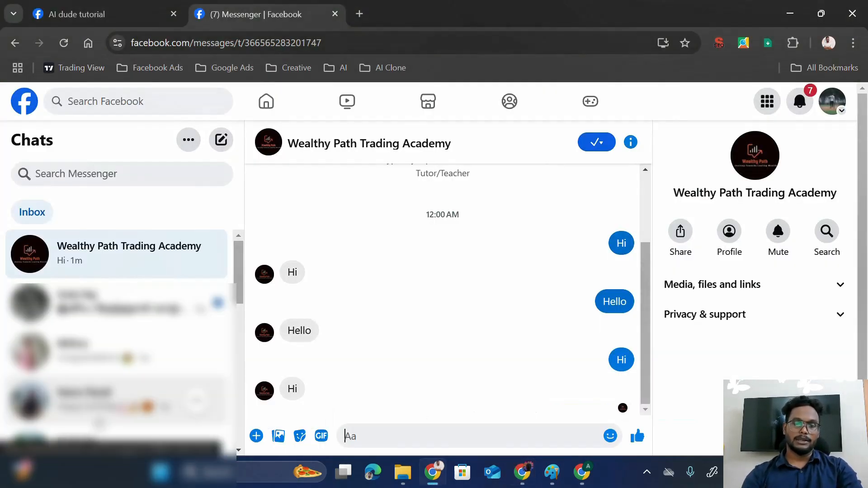
type("Hi")
key("Return")
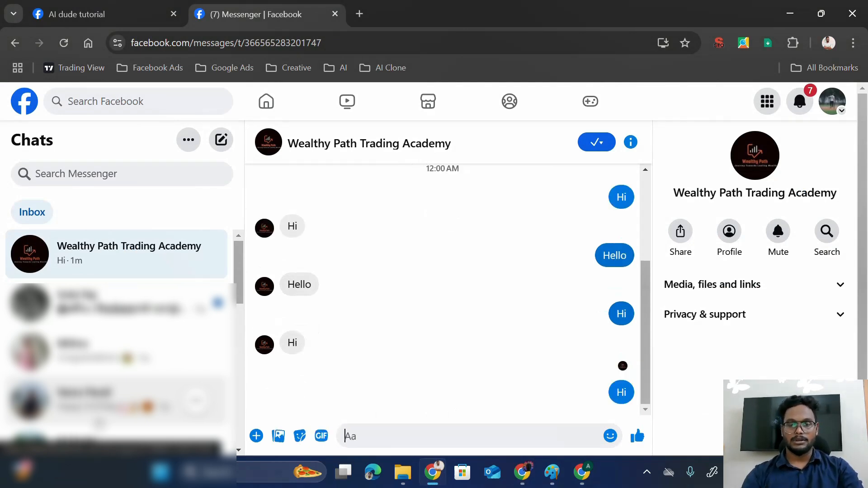
key("alt+Tab")
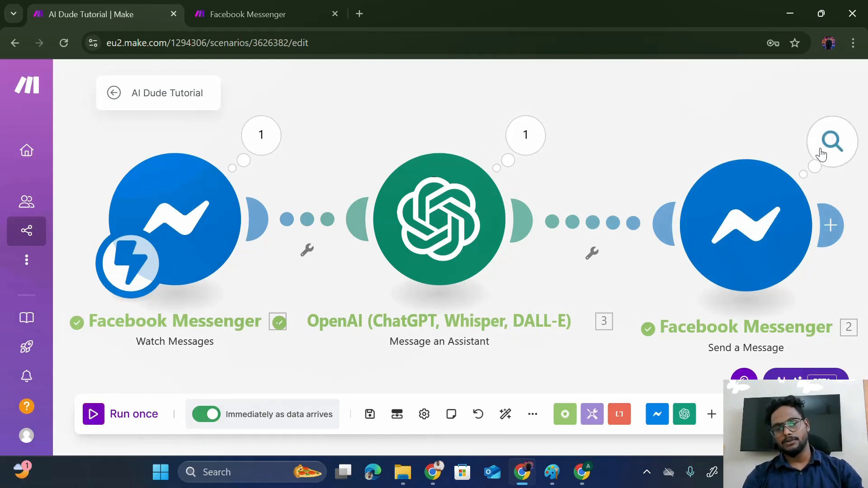
key("alt+Tab")
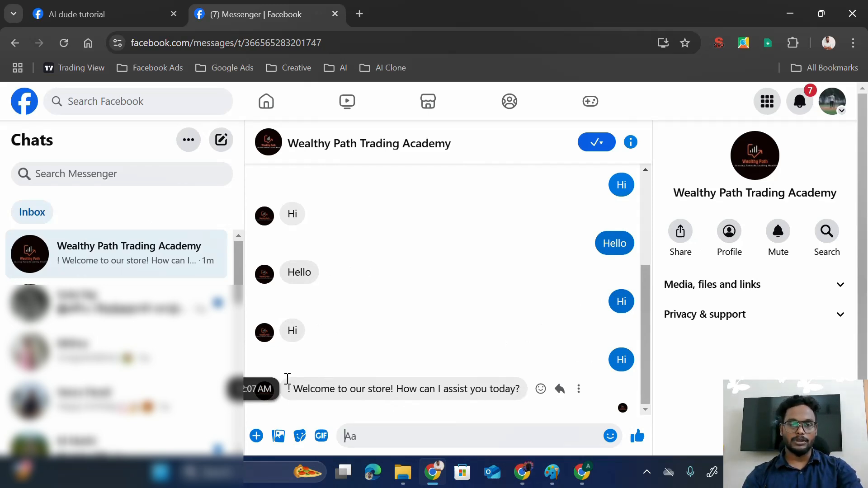
key("alt+Tab")
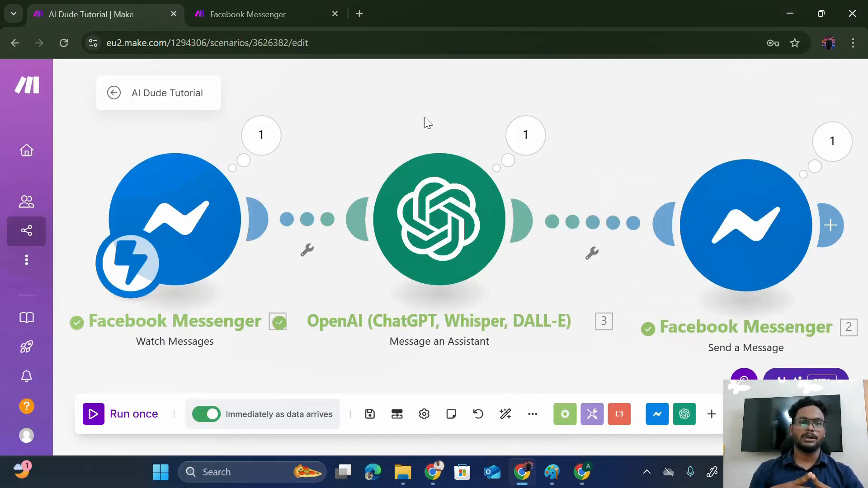